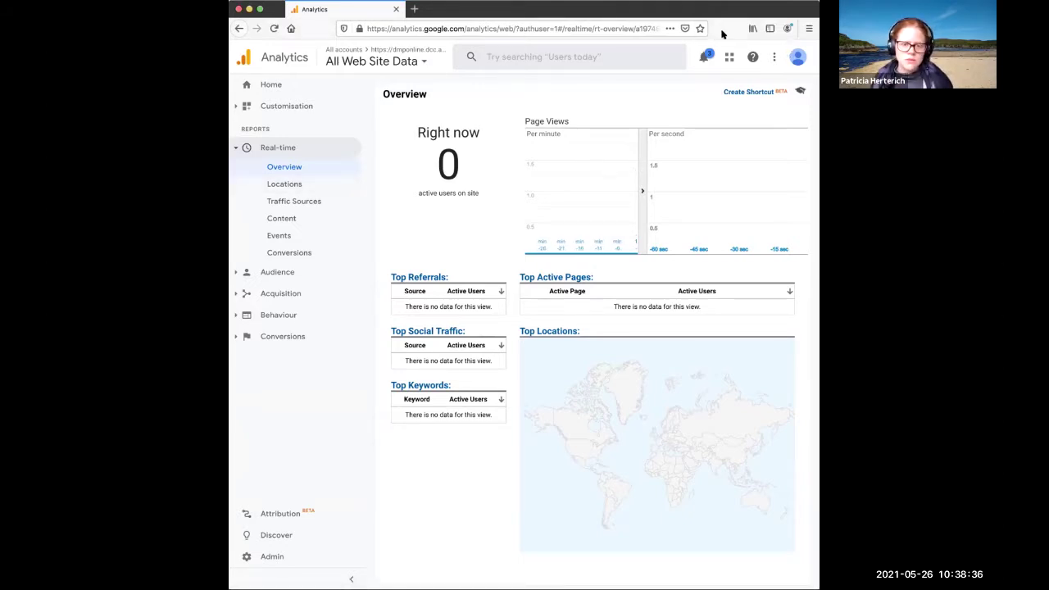
- Open a new private Firefox window from the ☰ menu
{"action": "left_click", "coordinate": [808, 28]}
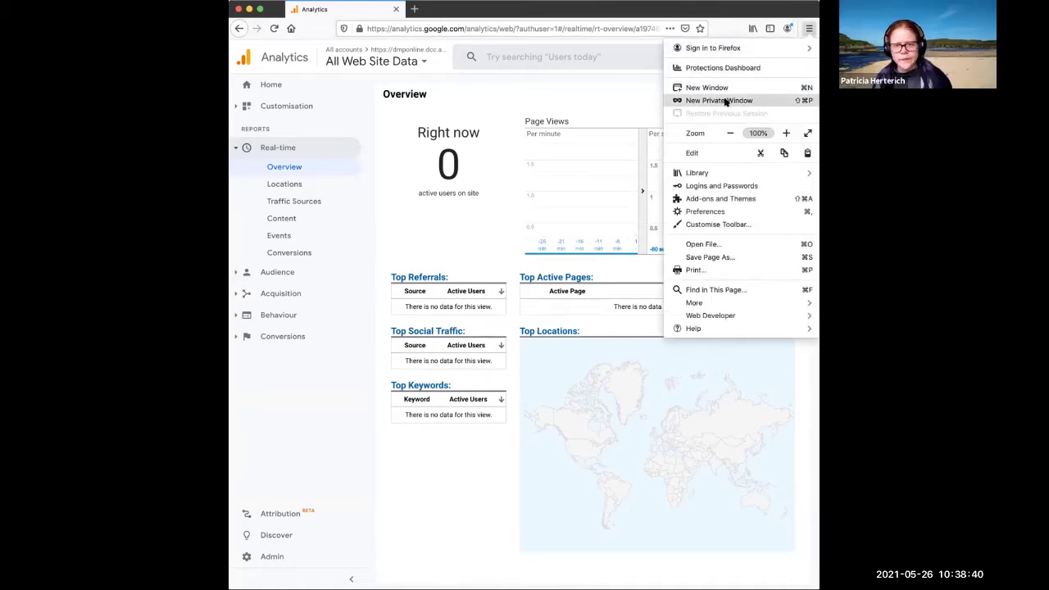
{"action": "left_click", "coordinate": [729, 100]}
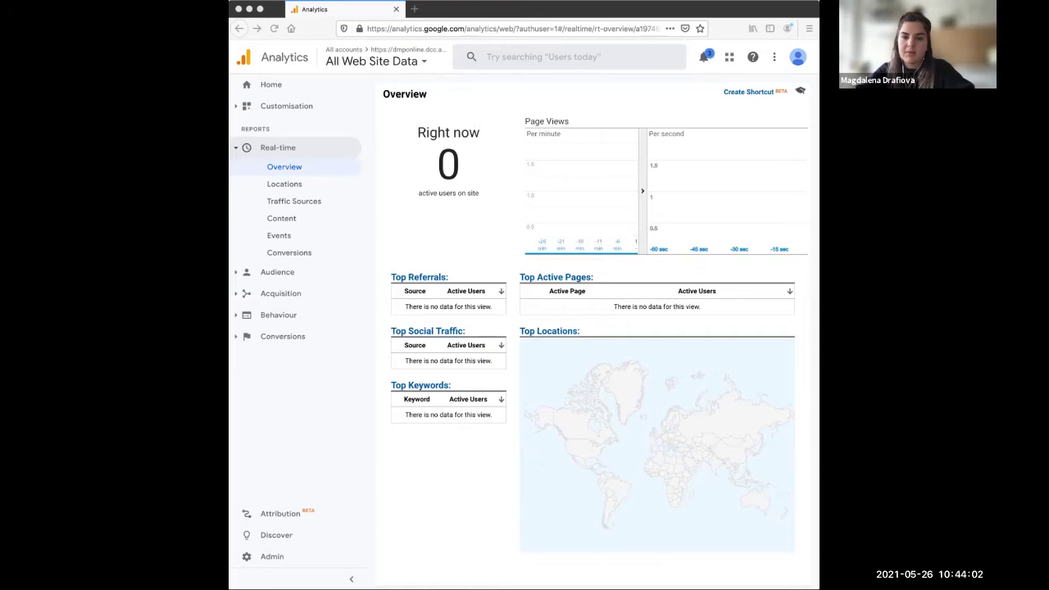
- Load the pasted Google Analytics web address in the original browser window and tabs
{"action": "left_click", "coordinate": [245, 20]}
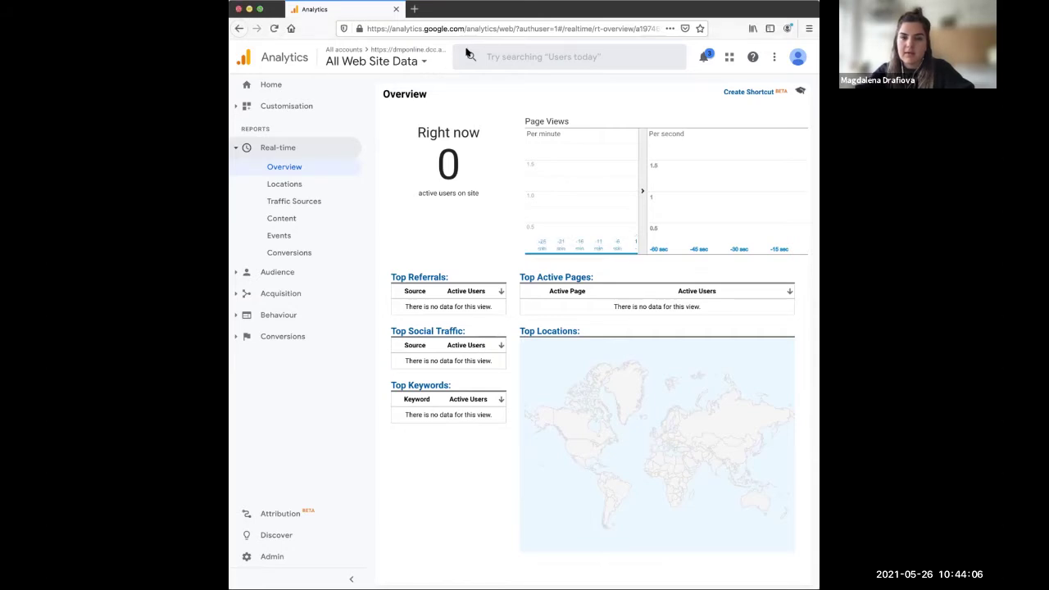
{"action": "left_click", "coordinate": [491, 28]}
{"action": "type", "text": "https://analytics.google.com/analytics/web/"}
{"action": "key", "text": "Return"}
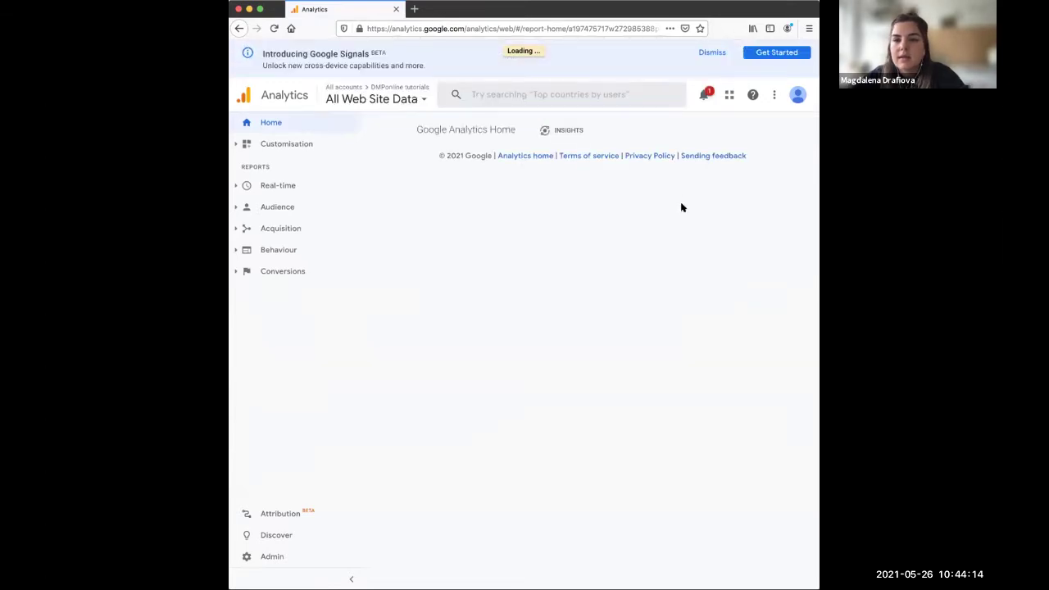
{"action": "left_click", "coordinate": [786, 28]}
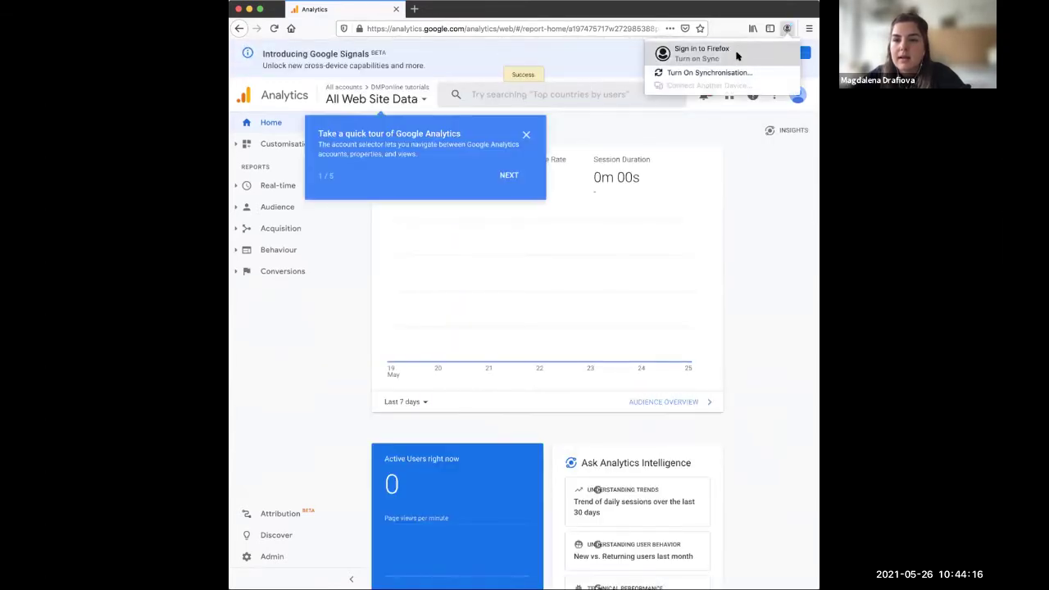
{"action": "left_click", "coordinate": [673, 25]}
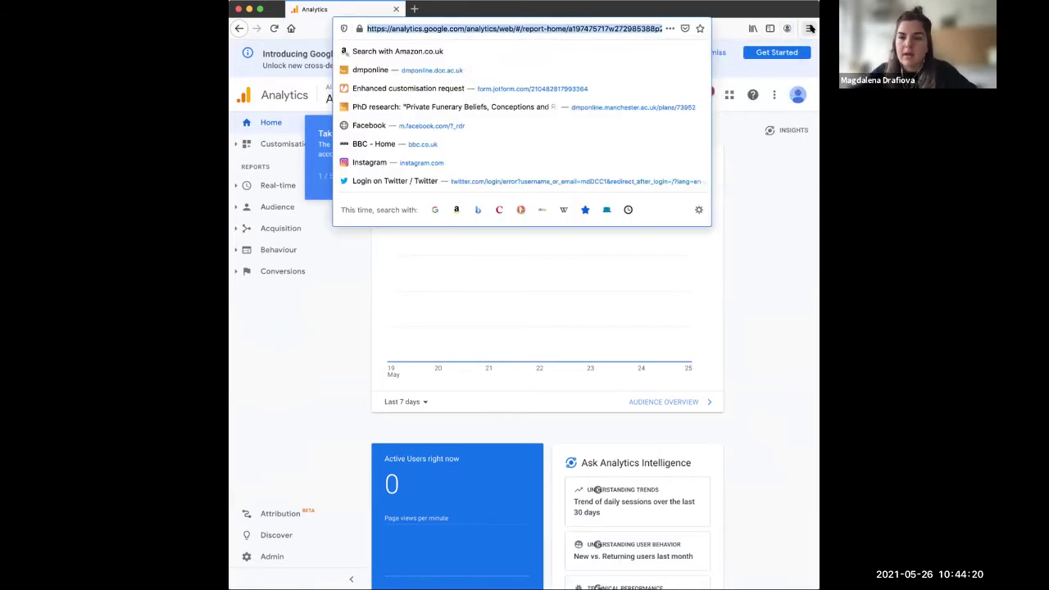
{"action": "type", "text": "https://analytics.google.com/analytics/web/"}
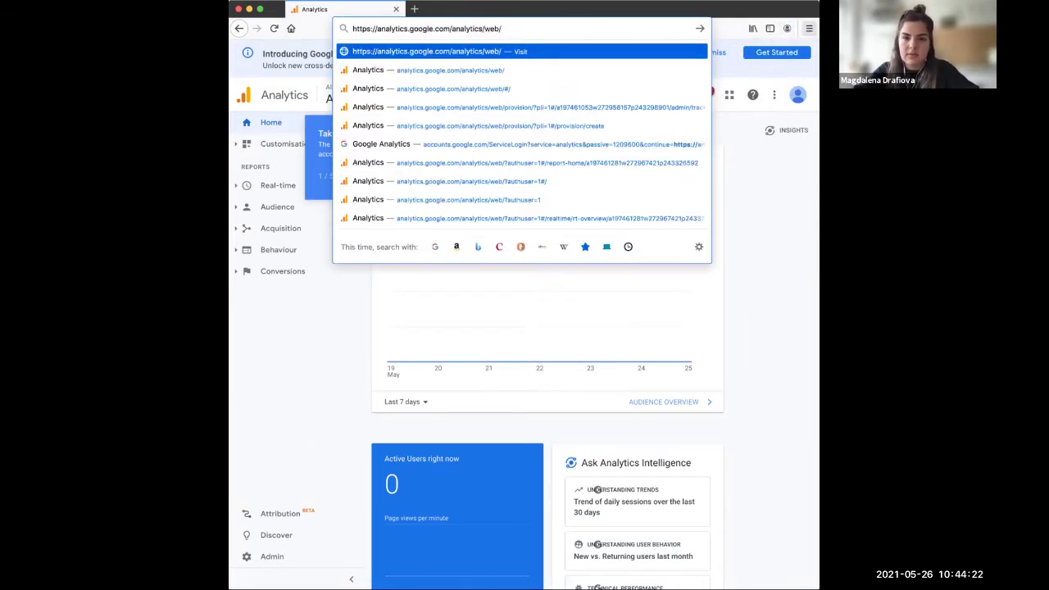
{"action": "key", "text": "Return"}
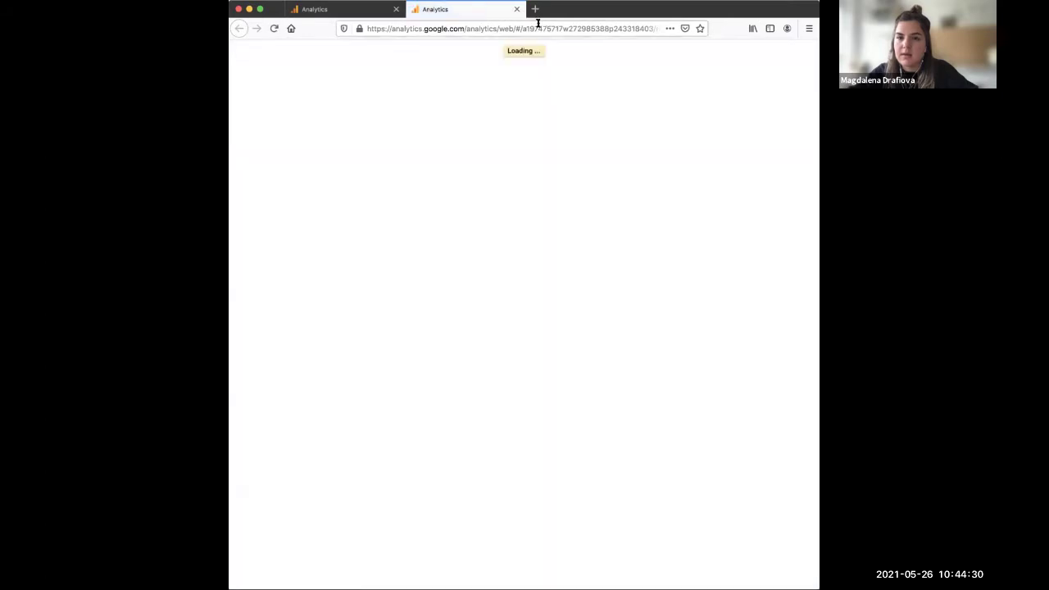
{"action": "left_click", "coordinate": [537, 28]}
{"action": "key", "text": "Return"}
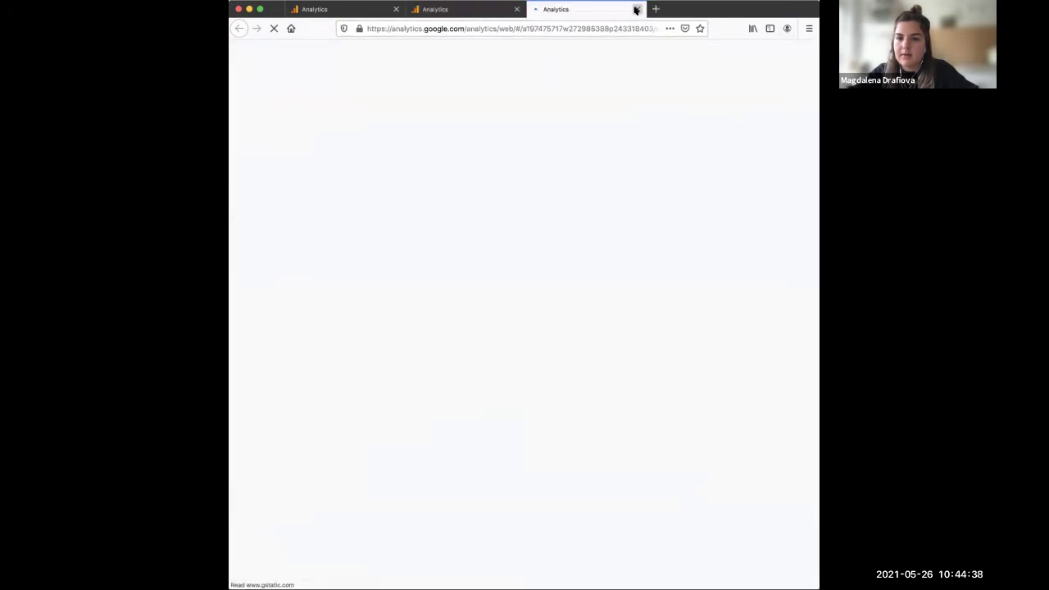
- Close the extra Analytics tab, sign out of Google, and reload analytics.google.com/analytics/web/
{"action": "left_click", "coordinate": [636, 9]}
{"action": "left_click", "coordinate": [795, 95]}
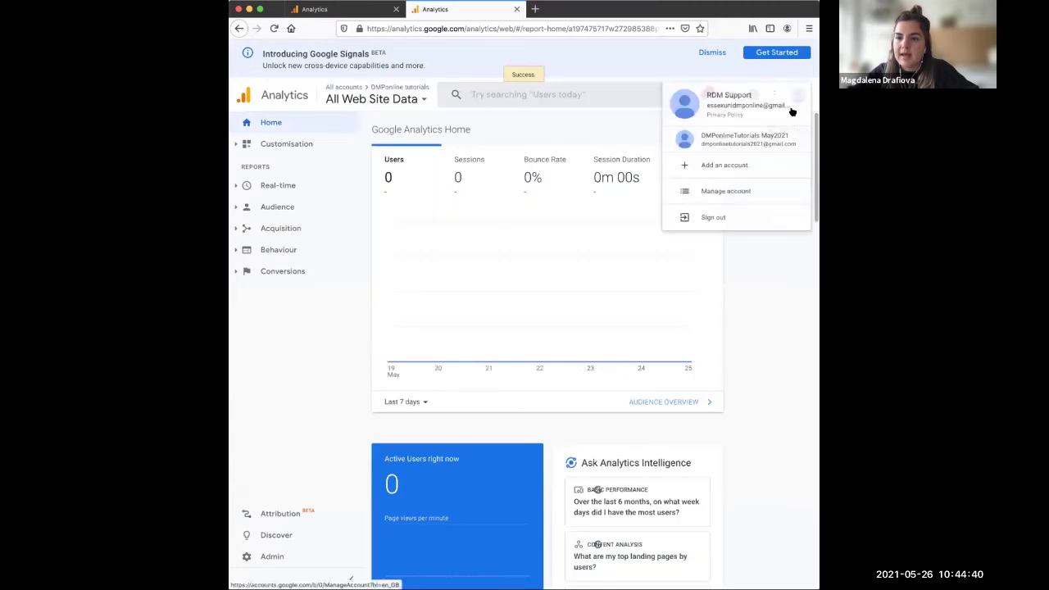
{"action": "left_click", "coordinate": [710, 236]}
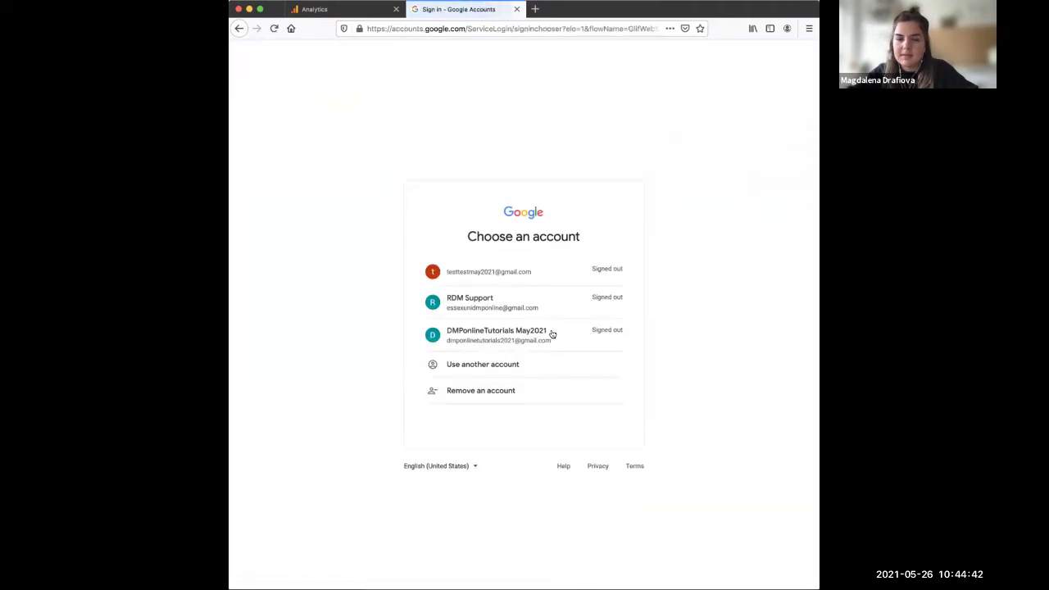
{"action": "left_click", "coordinate": [411, 25]}
{"action": "type", "text": "https://analytics.google.com/analytics/web/"}
{"action": "key", "text": "Return"}
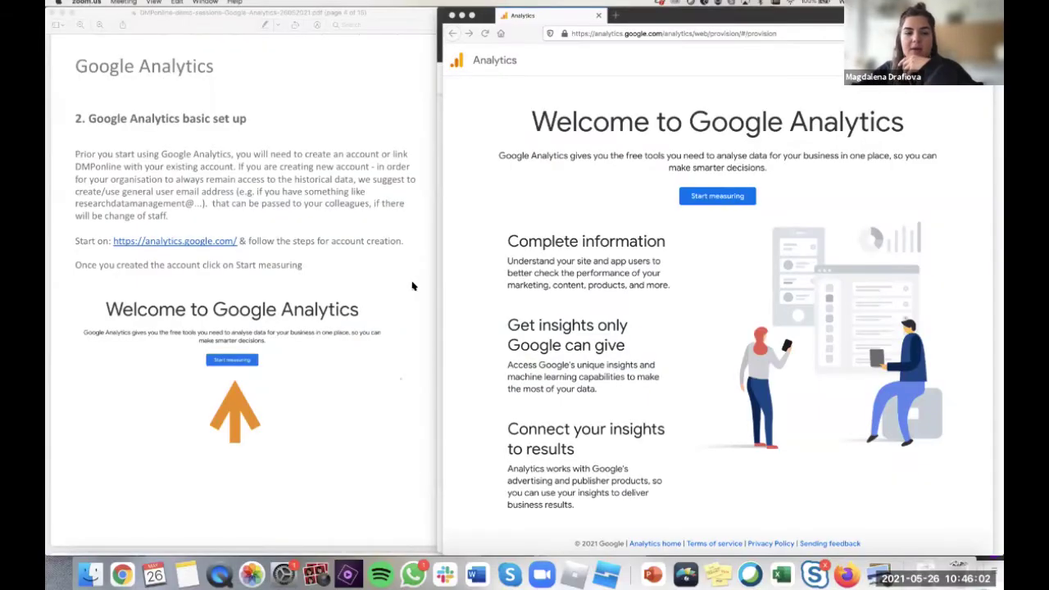
- Trim the address to analytics.google.com/analytics/web/ and load it in the main window
{"action": "left_click", "coordinate": [531, 271]}
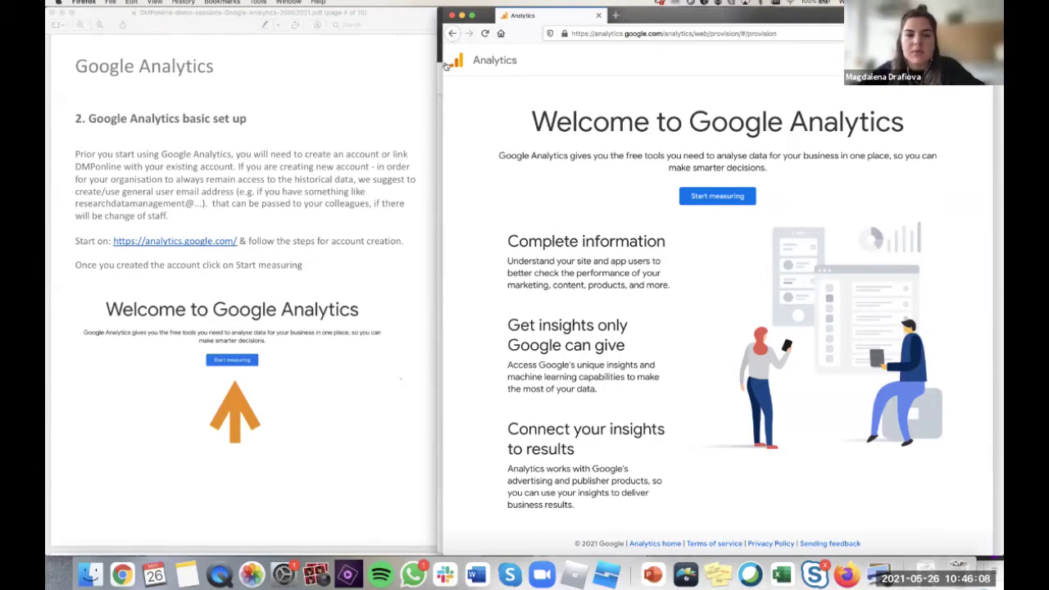
{"action": "left_click_drag", "start_coordinate": [440, 65], "coordinate": [435, 66]}
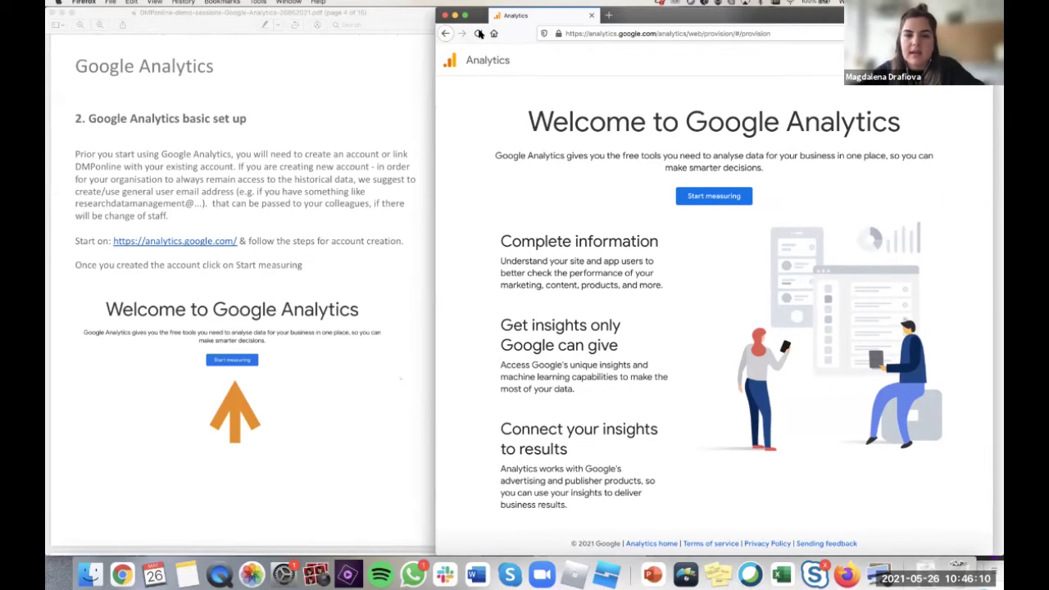
{"action": "left_click", "coordinate": [605, 34]}
{"action": "key", "text": "super+c"}
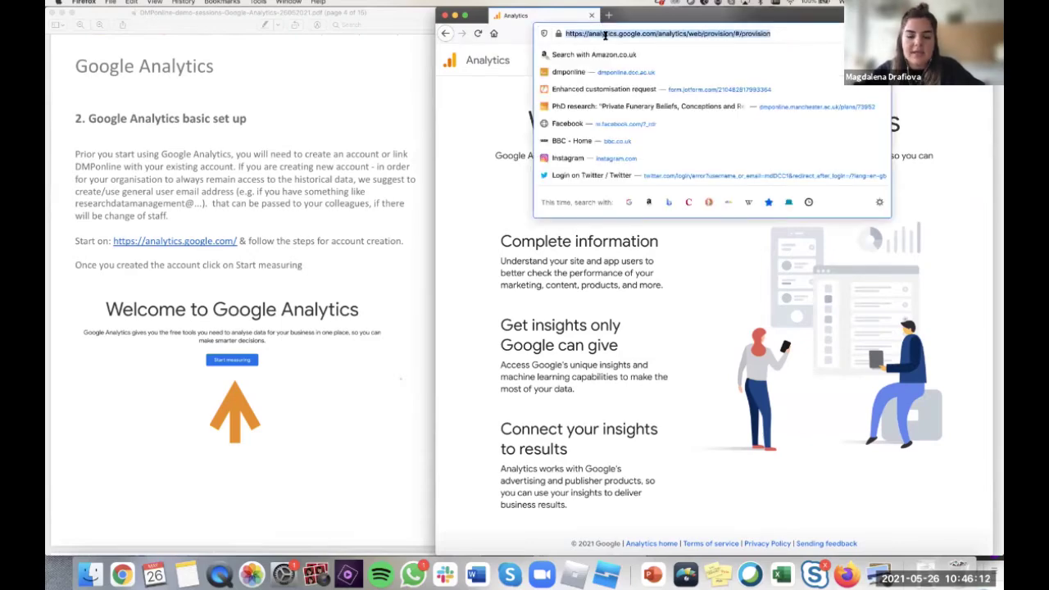
{"action": "key", "text": "Right"}
{"action": "key", "text": "BackSpace"}
{"action": "key", "text": "BackSpace"}
{"action": "key", "text": "BackSpace"}
{"action": "key", "text": "BackSpace"}
{"action": "key", "text": "BackSpace"}
{"action": "key", "text": "BackSpace"}
{"action": "key", "text": "BackSpace"}
{"action": "key", "text": "BackSpace"}
{"action": "key", "text": "BackSpace"}
{"action": "key", "text": "BackSpace"}
{"action": "key", "text": "BackSpace"}
{"action": "key", "text": "BackSpace"}
{"action": "key", "text": "BackSpace"}
{"action": "key", "text": "BackSpace"}
{"action": "key", "text": "BackSpace"}
{"action": "key", "text": "BackSpace"}
{"action": "key", "text": "BackSpace"}
{"action": "key", "text": "BackSpace"}
{"action": "key", "text": "BackSpace"}
{"action": "key", "text": "BackSpace"}
{"action": "key", "text": "Return"}
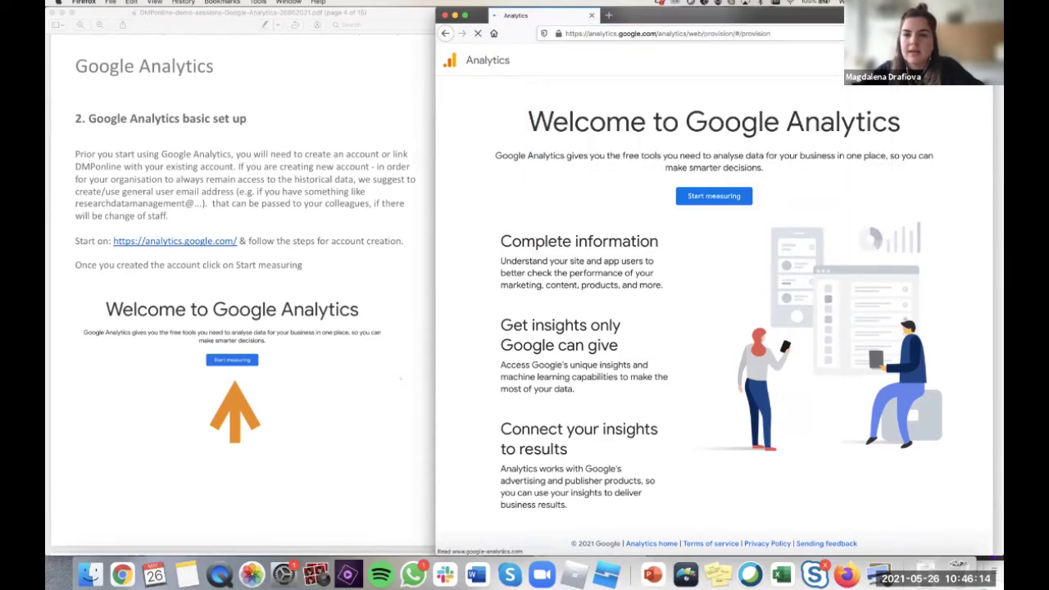
- Load the Analytics web address in a new private browser window
{"action": "left_click", "coordinate": [980, 33]}
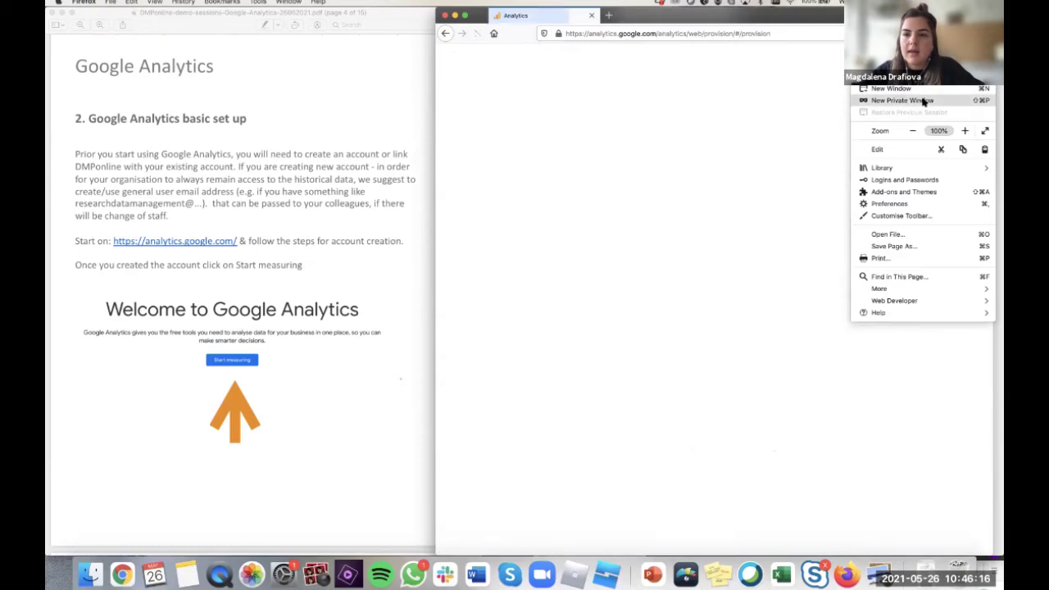
{"action": "key", "text": "Escape"}
{"action": "key", "text": "super+shift+p"}
{"action": "key", "text": "super+v"}
{"action": "key", "text": "Return"}
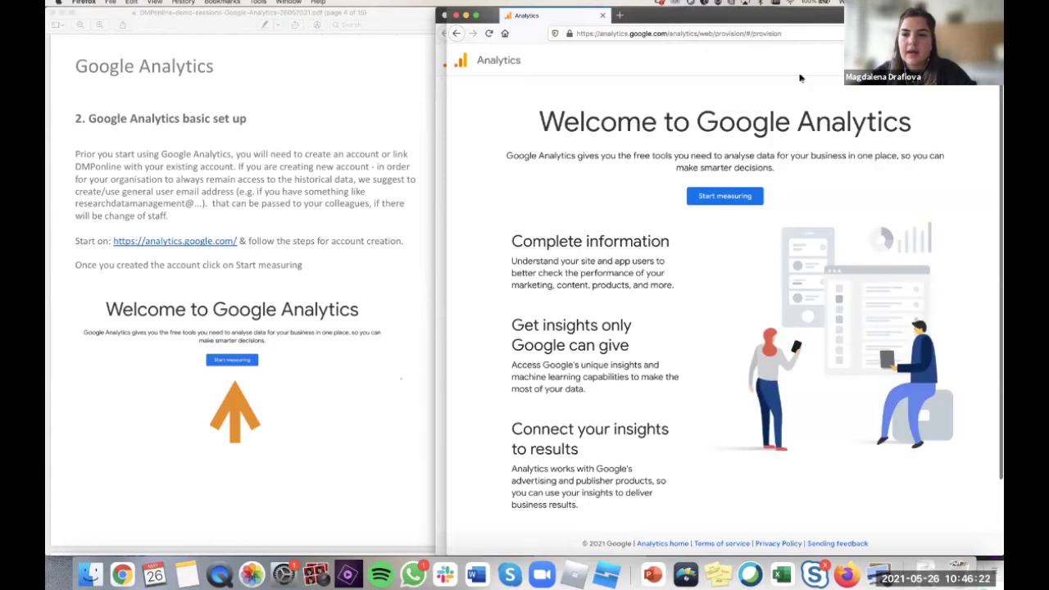
- Sign out of Google, remove the saved account from the browser, and choose Use another account
{"action": "left_click", "coordinate": [980, 59]}
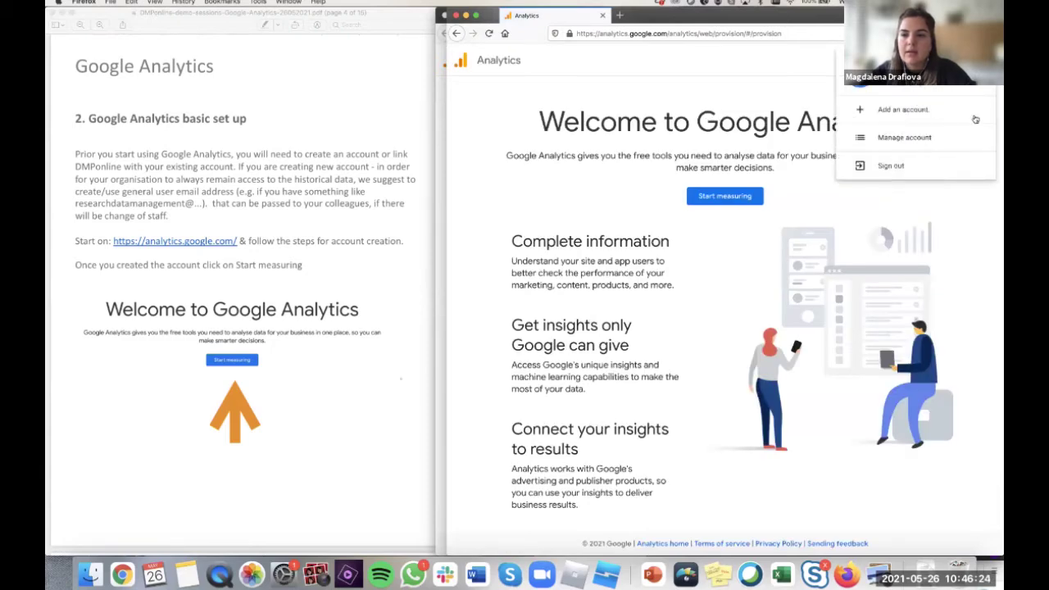
{"action": "left_click", "coordinate": [891, 167]}
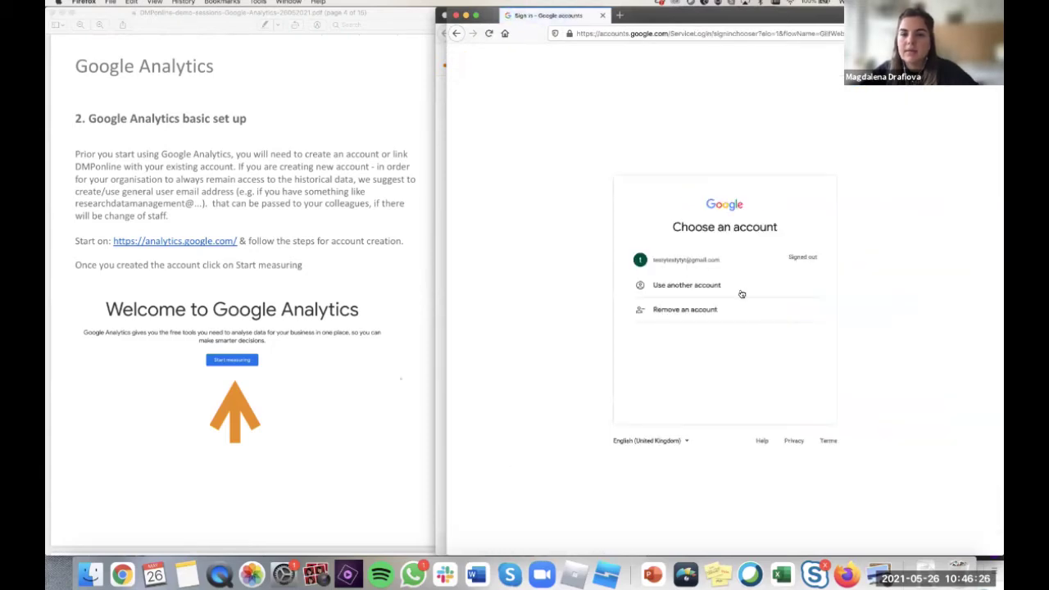
{"action": "left_click", "coordinate": [678, 308]}
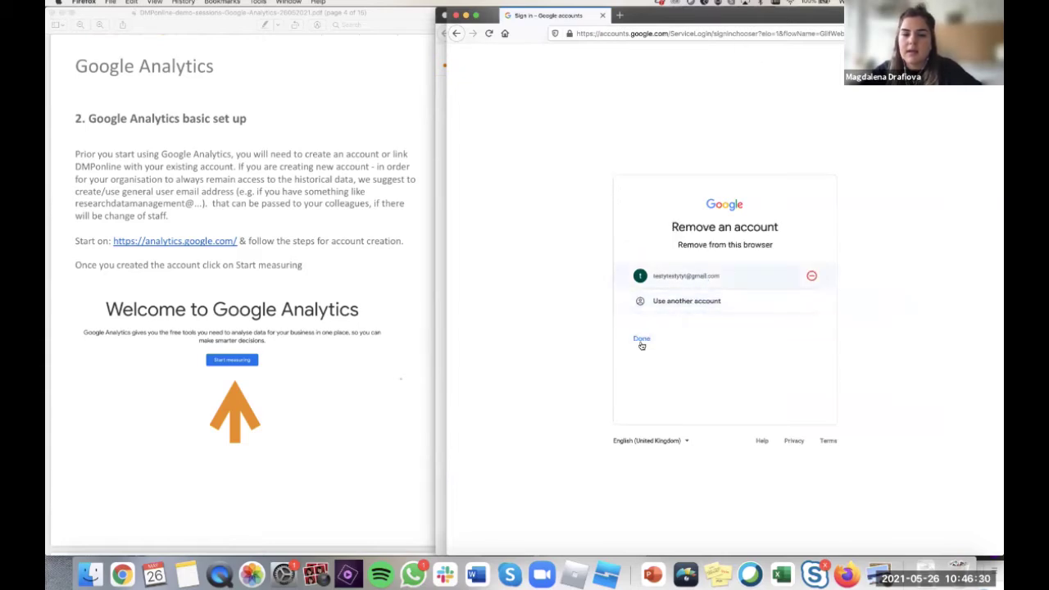
{"action": "left_click", "coordinate": [642, 343]}
{"action": "left_click", "coordinate": [670, 317]}
{"action": "left_click", "coordinate": [688, 301]}
{"action": "left_click", "coordinate": [628, 383]}
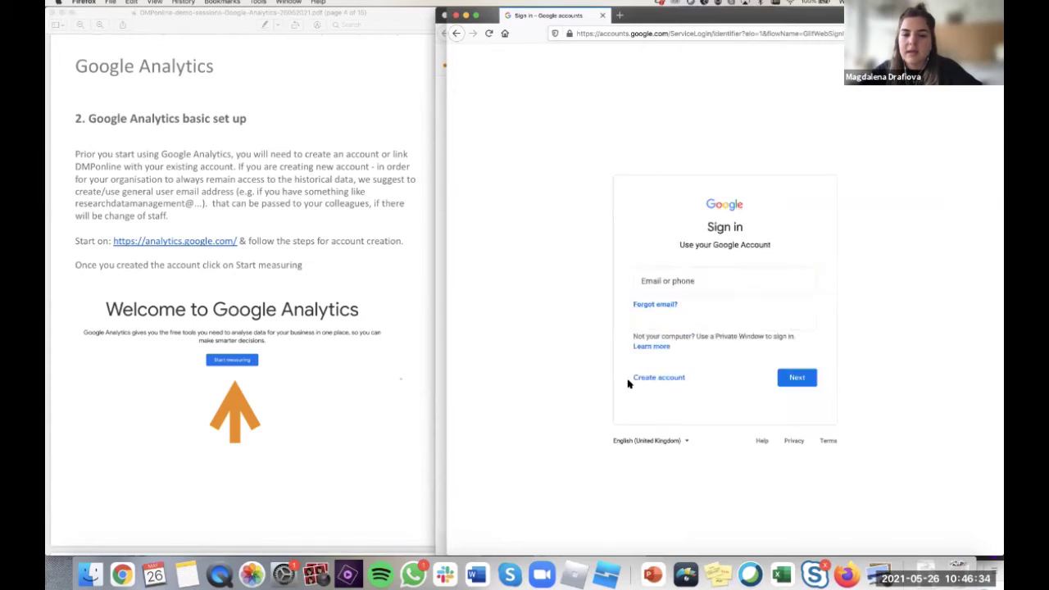
- Start a personal Google account with 'Test' as first and last name and a Gmail username
{"action": "left_click", "coordinate": [665, 377]}
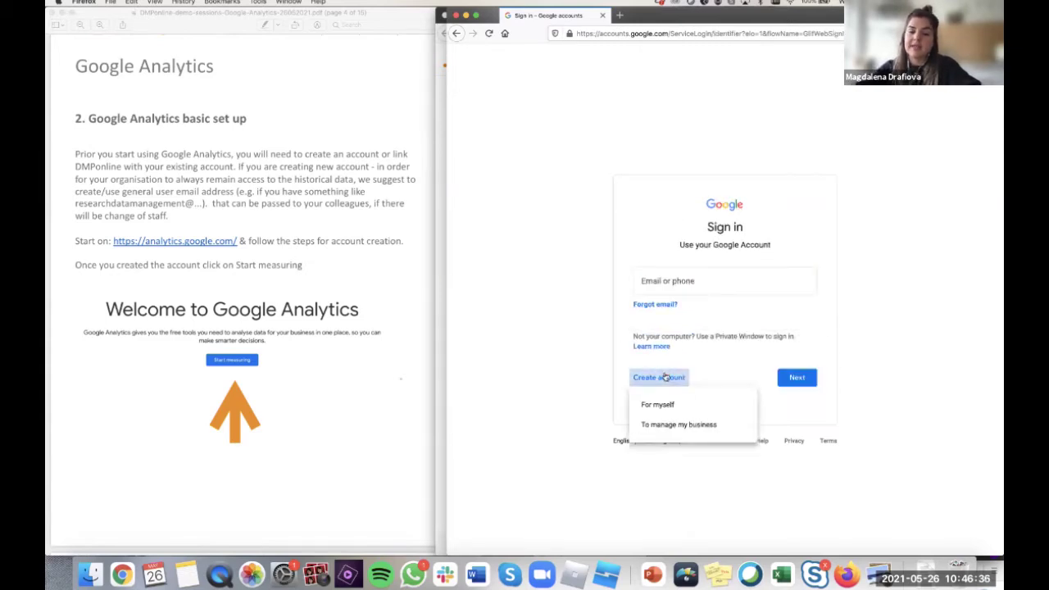
{"action": "left_click", "coordinate": [657, 402]}
{"action": "left_click", "coordinate": [599, 232]}
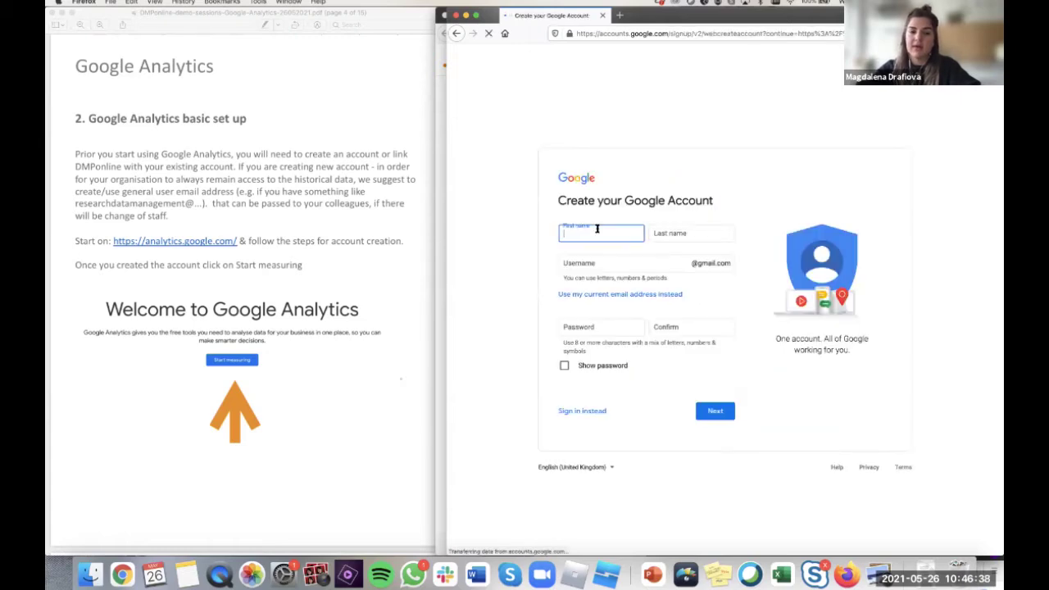
{"action": "type", "text": "Test"}
{"action": "key", "text": "Tab"}
{"action": "type", "text": "Test"}
{"action": "key", "text": "Tab"}
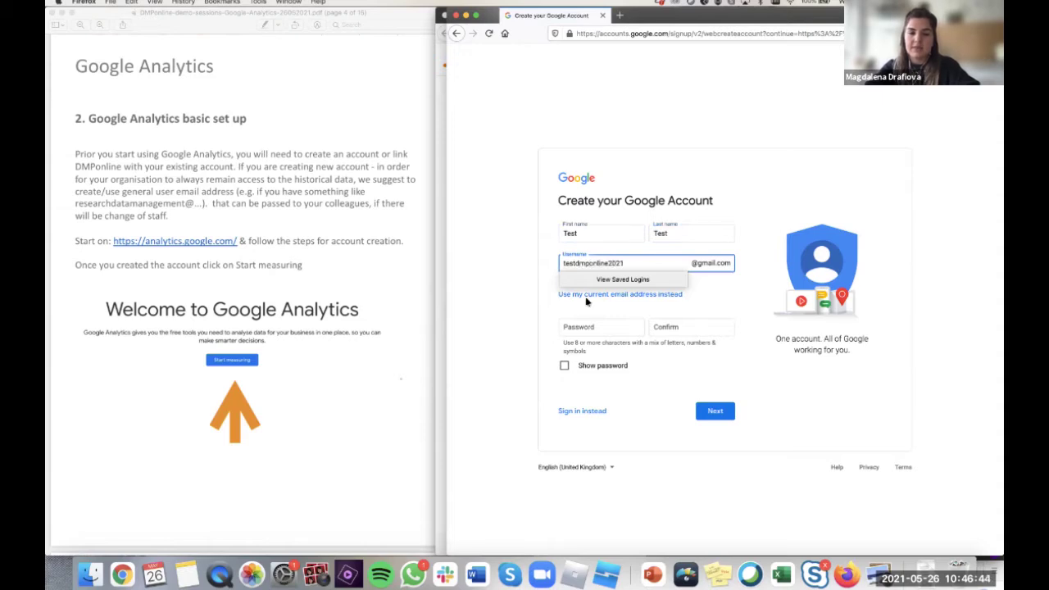
- Enter the account password and its confirmation
{"action": "left_click", "coordinate": [594, 329]}
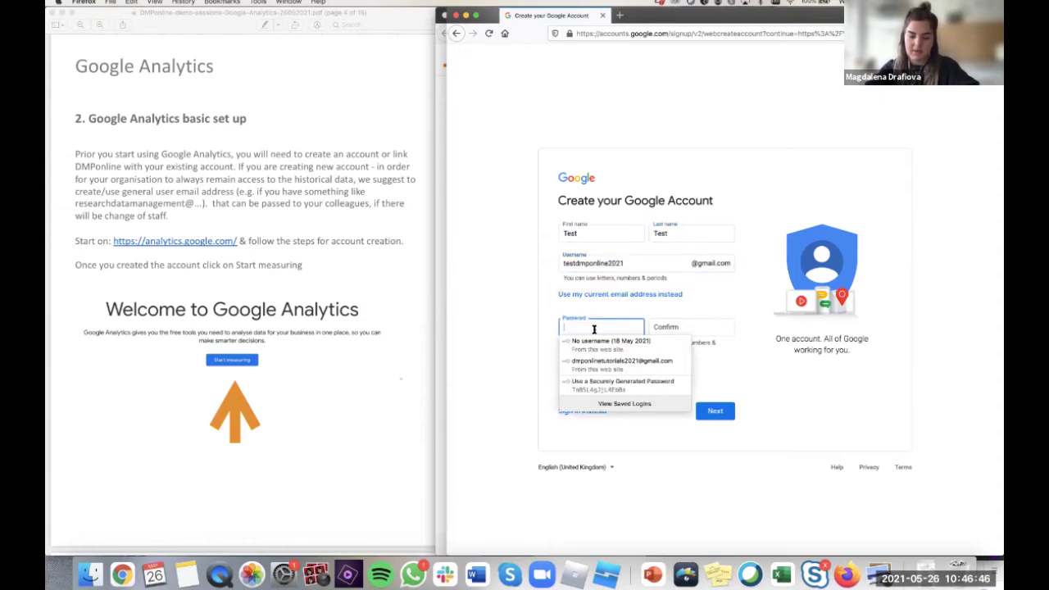
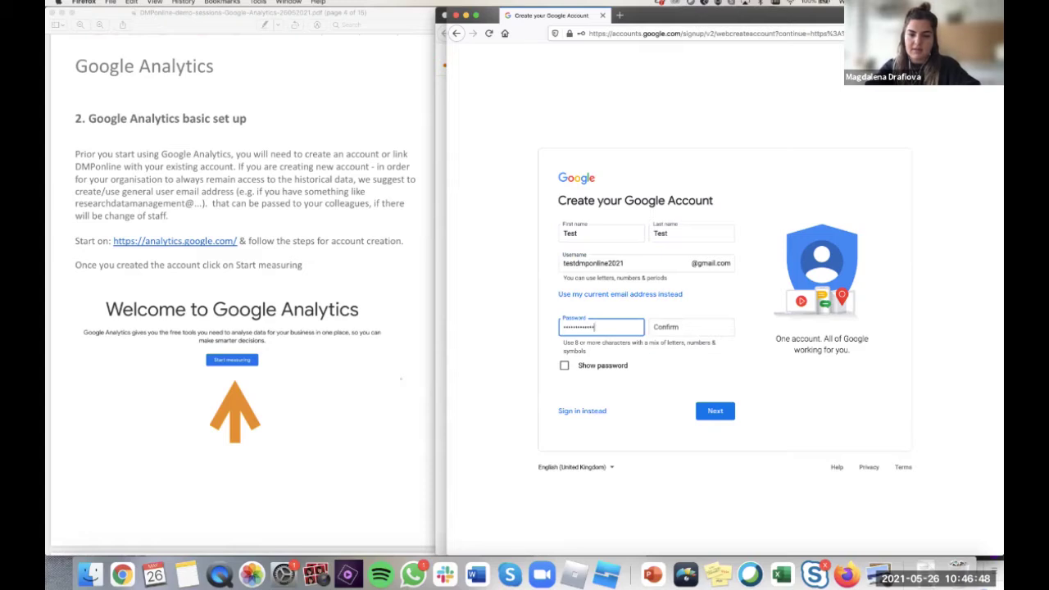
{"action": "key", "text": "Tab"}
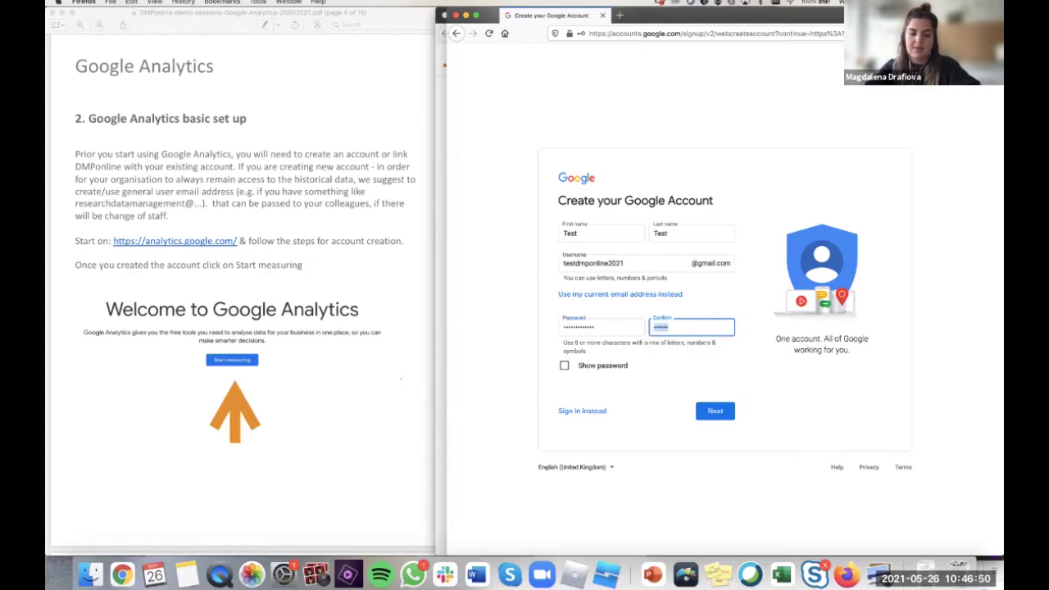
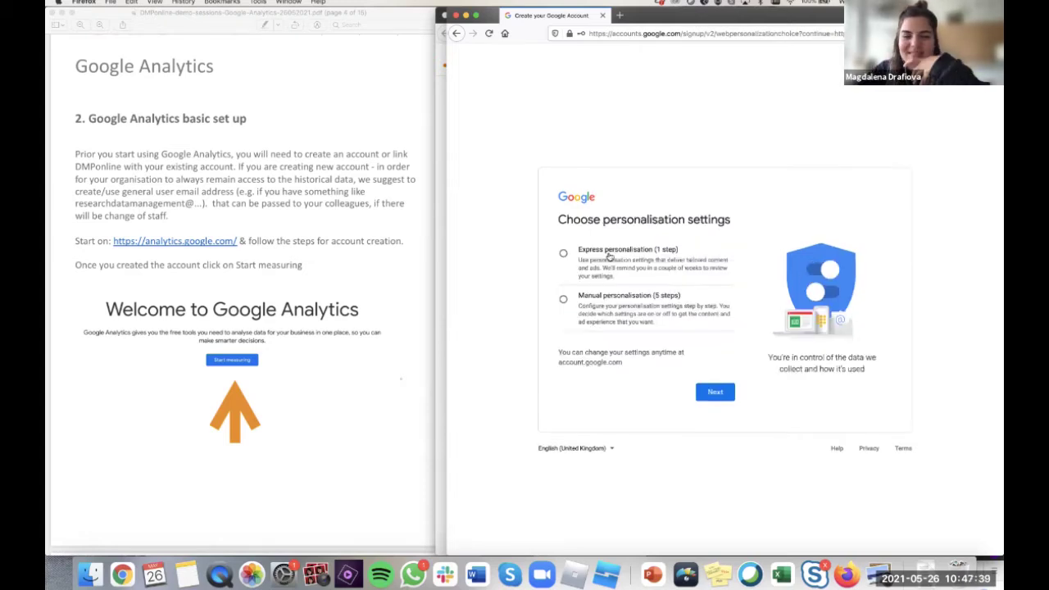
- Finish the signup with Express personalisation, confirm it, and agree to the terms
{"action": "left_click", "coordinate": [611, 254]}
{"action": "left_click", "coordinate": [720, 398]}
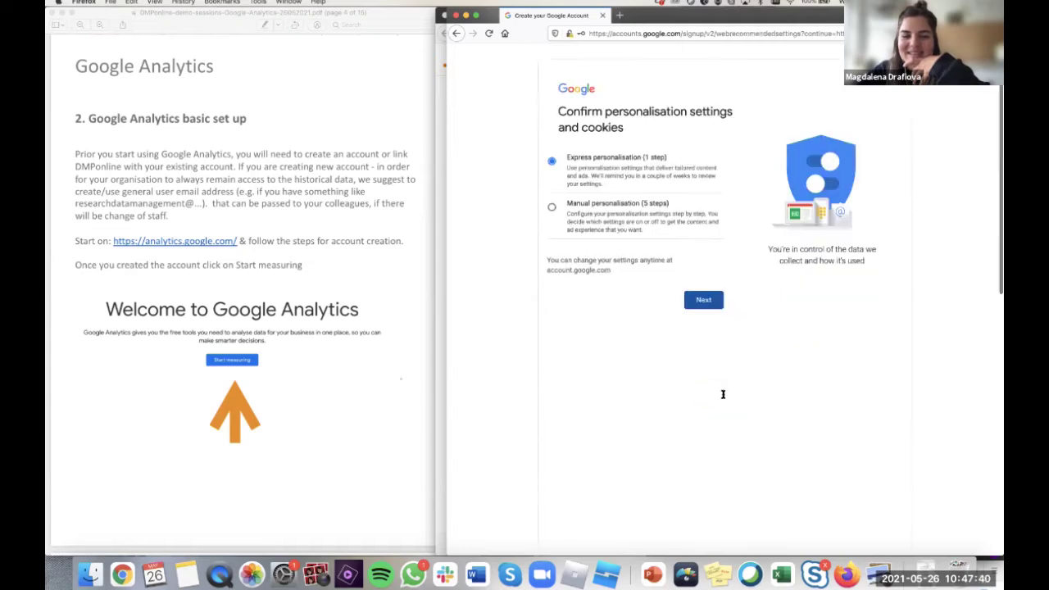
{"action": "scroll", "coordinate": [675, 453], "scroll_direction": "down", "scroll_amount": 10}
{"action": "left_click", "coordinate": [676, 491]}
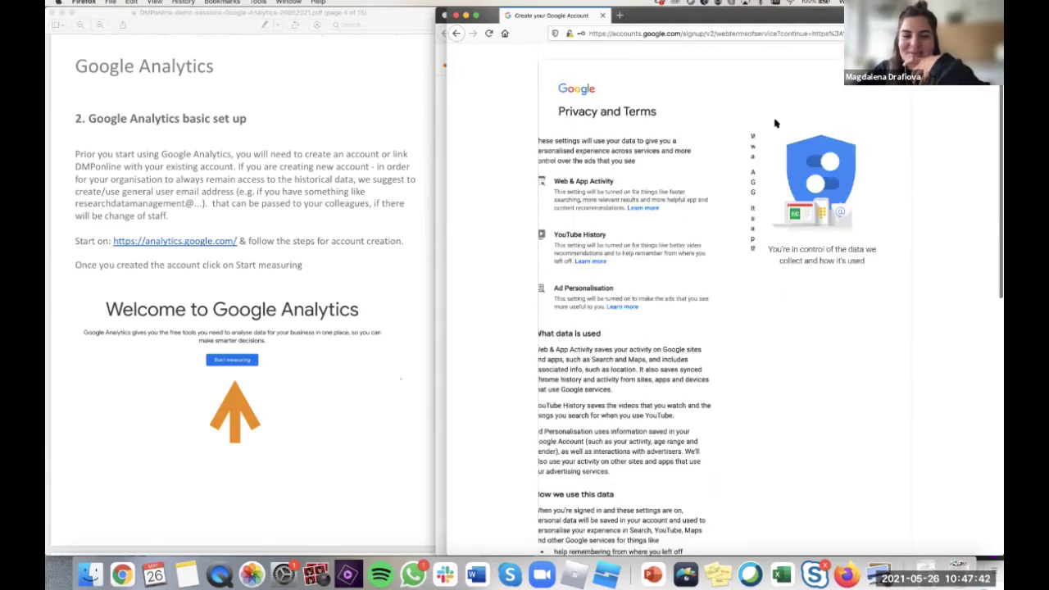
{"action": "scroll", "coordinate": [775, 123], "scroll_direction": "down", "scroll_amount": 10}
{"action": "left_click", "coordinate": [716, 485]}
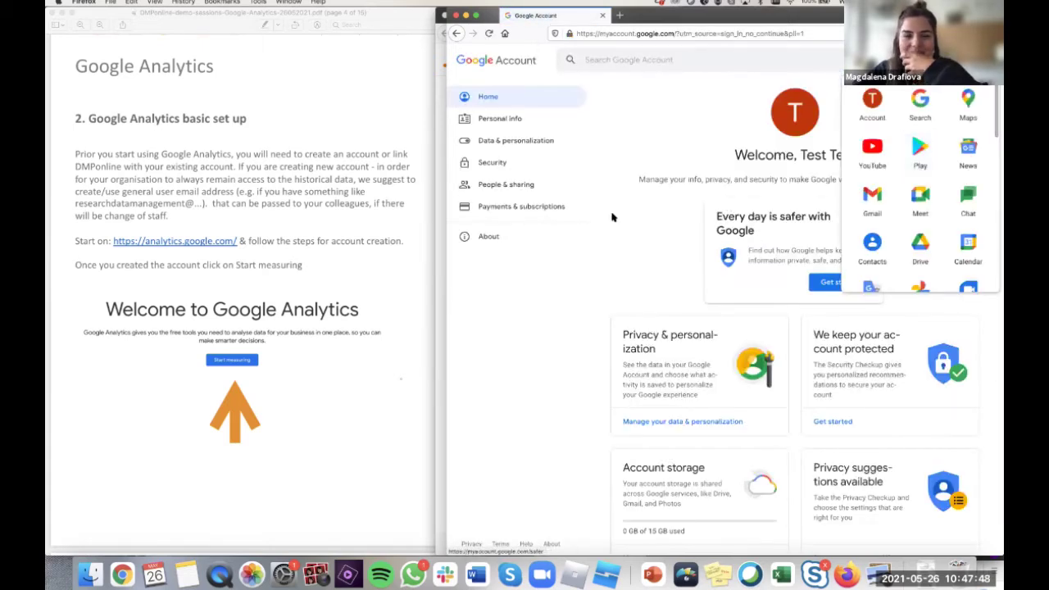
- Search the web for 'google analytics'
{"action": "left_click", "coordinate": [664, 33]}
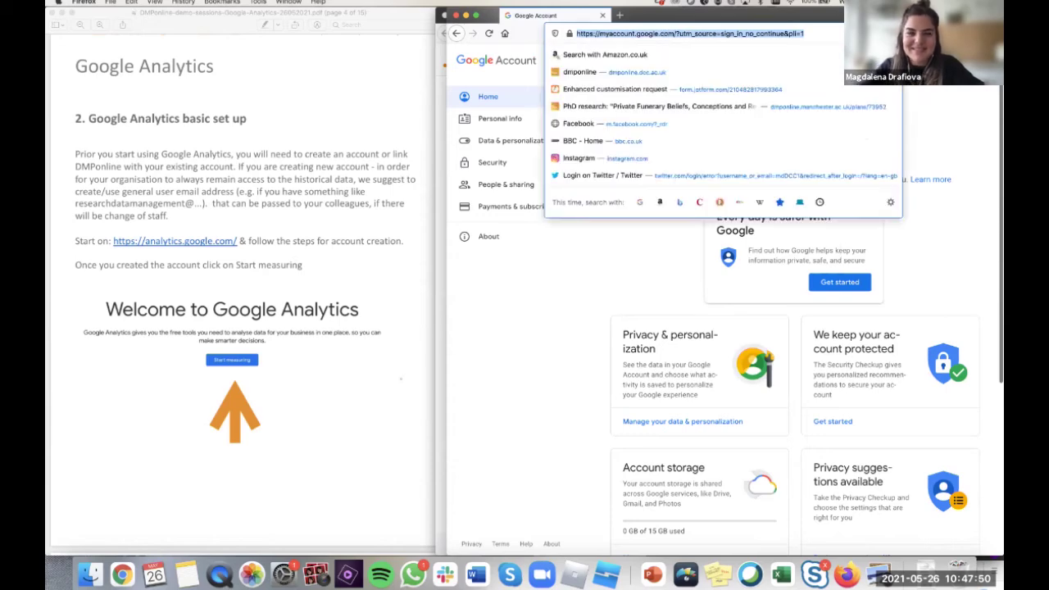
{"action": "type", "text": "google analytics"}
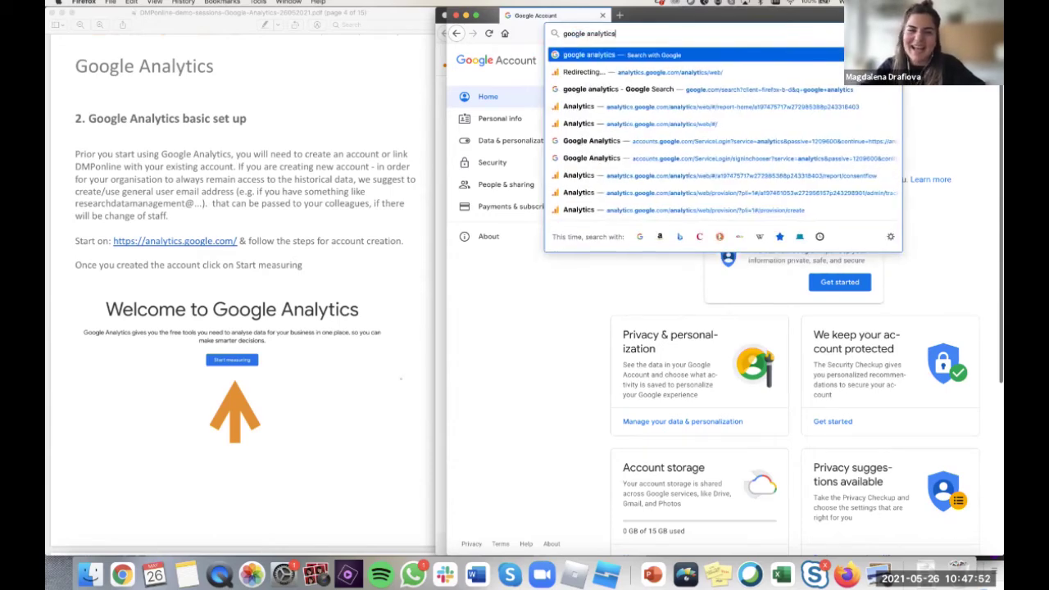
{"action": "key", "text": "Return"}
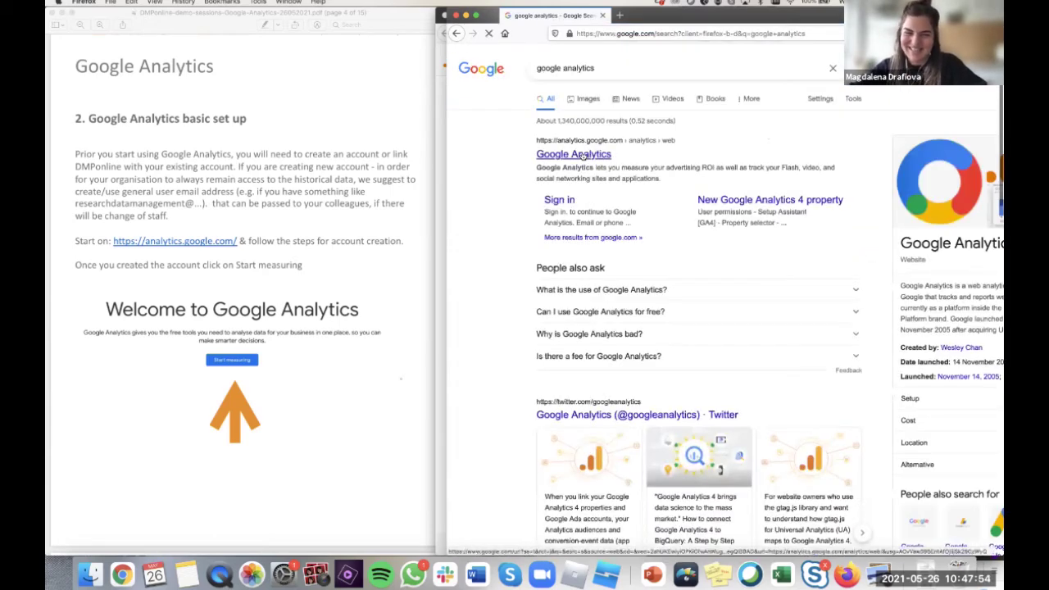
- Open Google Analytics from the results, start measuring, and name the account 'DMPonline Tutorials'
{"action": "left_click", "coordinate": [582, 155]}
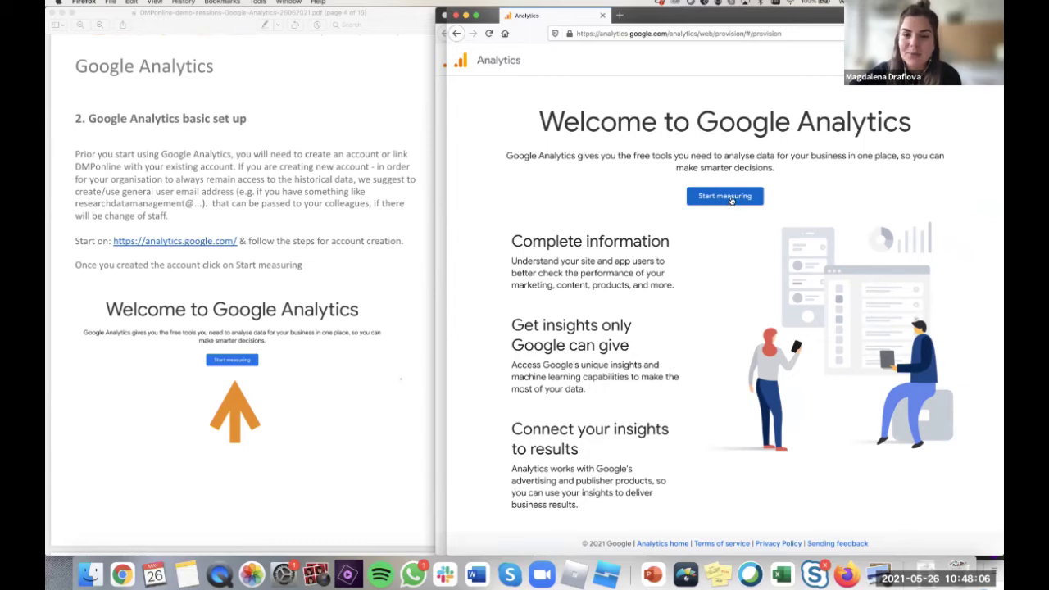
{"action": "left_click", "coordinate": [732, 200]}
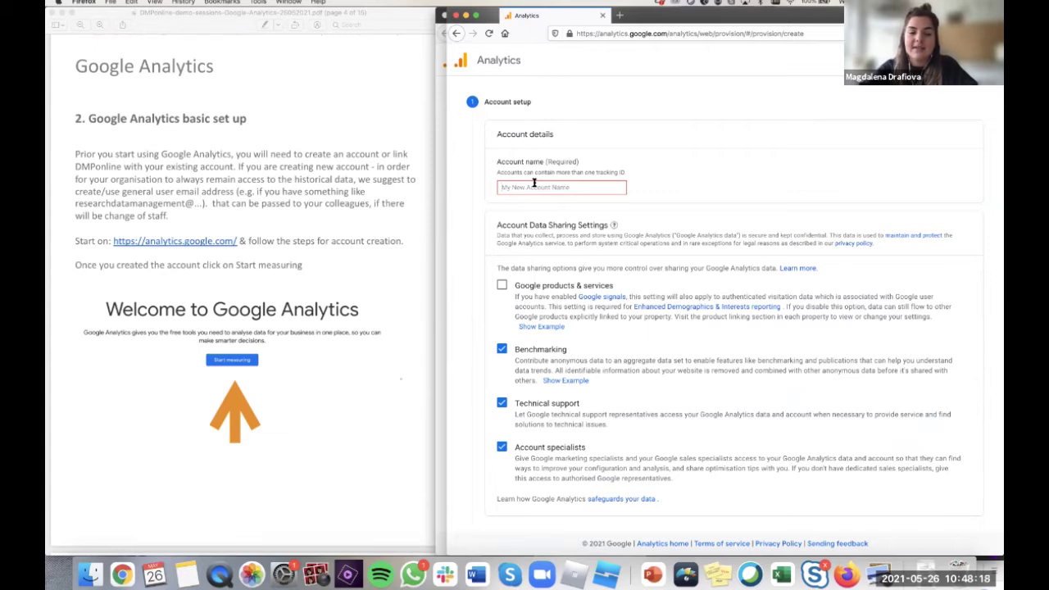
{"action": "type", "text": "DMP"}
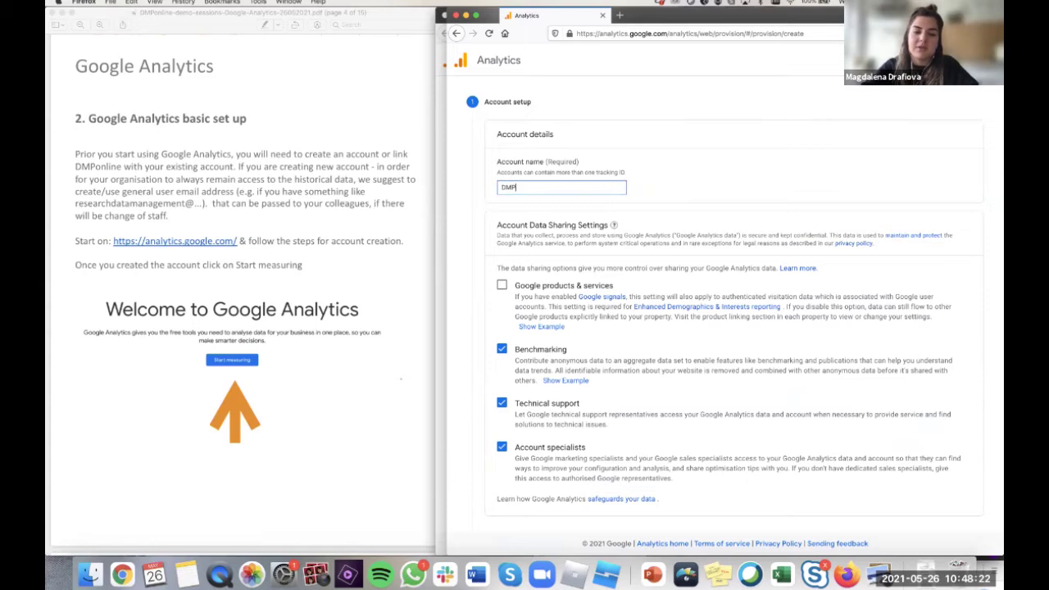
{"action": "type", "text": "online "}
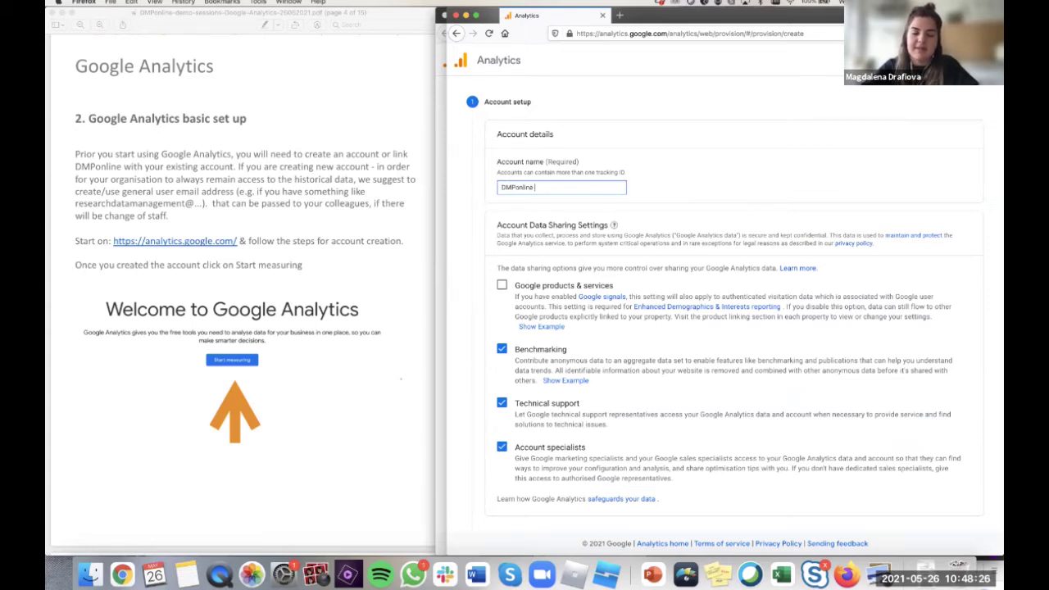
{"action": "type", "text": "Tutorials"}
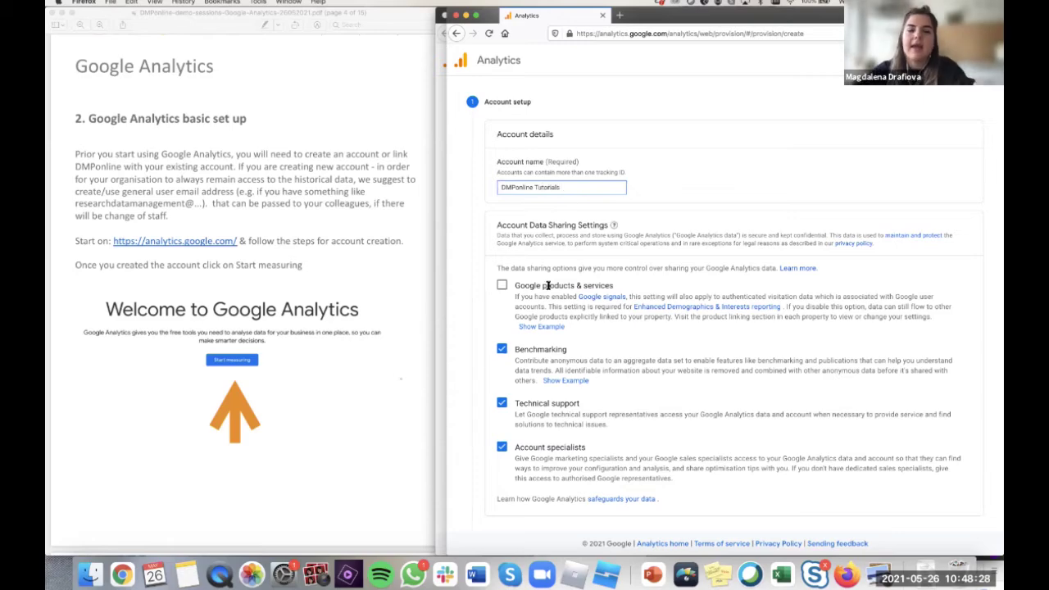
{"action": "scroll", "coordinate": [517, 368], "scroll_direction": "down", "scroll_amount": 3}
- Continue to property setup and open dmponline.dcc.ac.uk in a new tab to copy its address
{"action": "left_click", "coordinate": [506, 439]}
{"action": "left_click", "coordinate": [552, 245]}
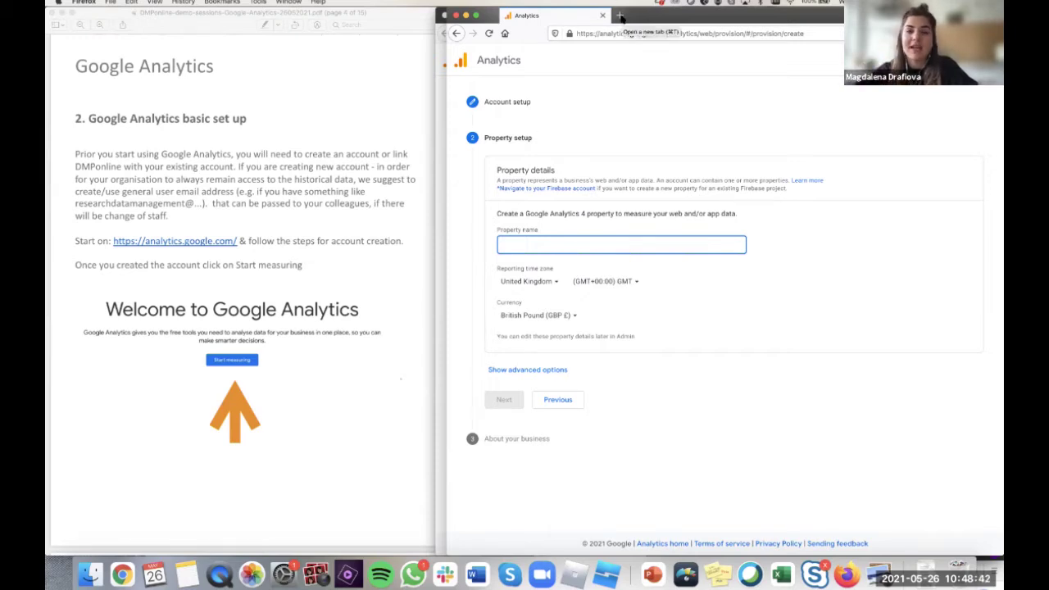
{"action": "left_click", "coordinate": [620, 16]}
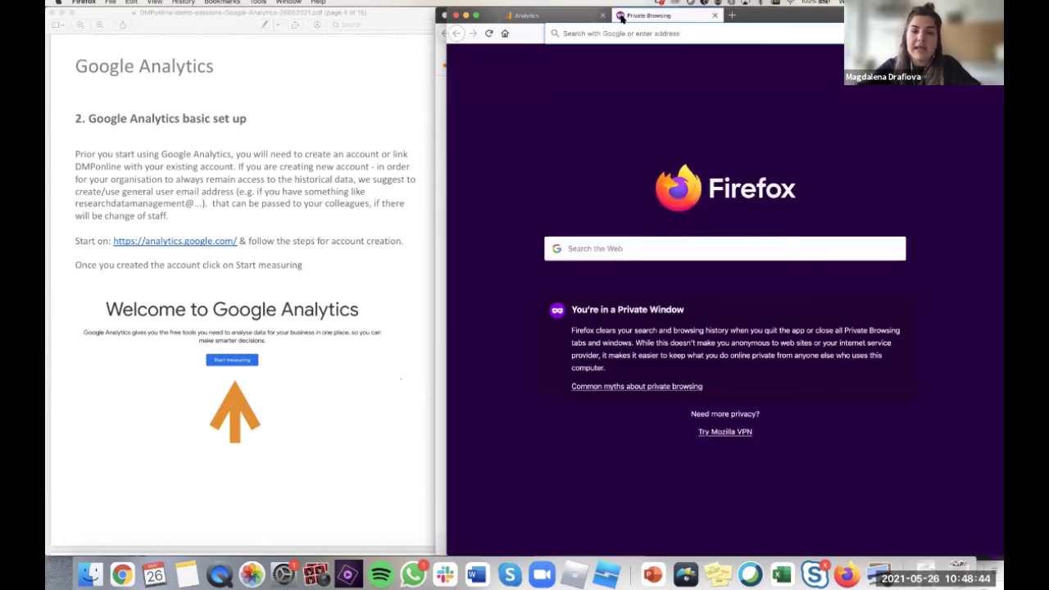
{"action": "type", "text": "dmponline.dcc.ac.uk/"}
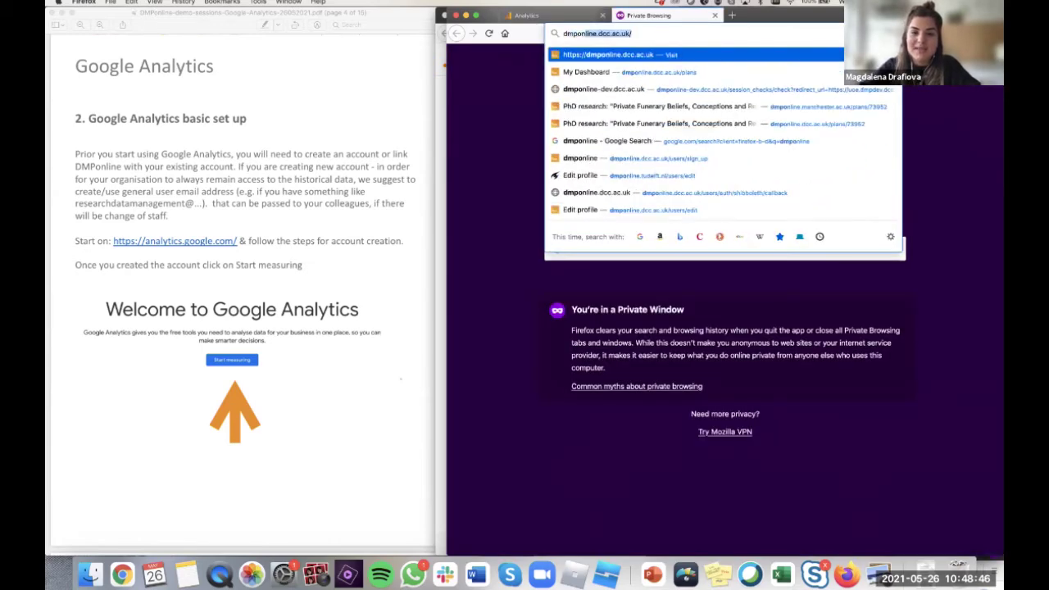
{"action": "key", "text": "Return"}
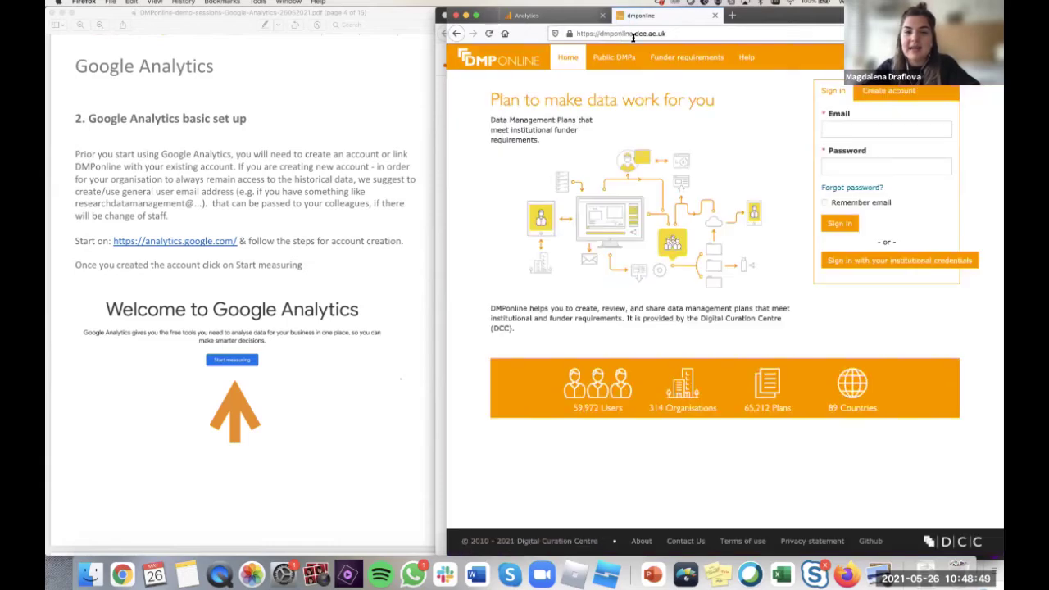
{"action": "left_click", "coordinate": [633, 33]}
{"action": "key", "text": "super+c"}
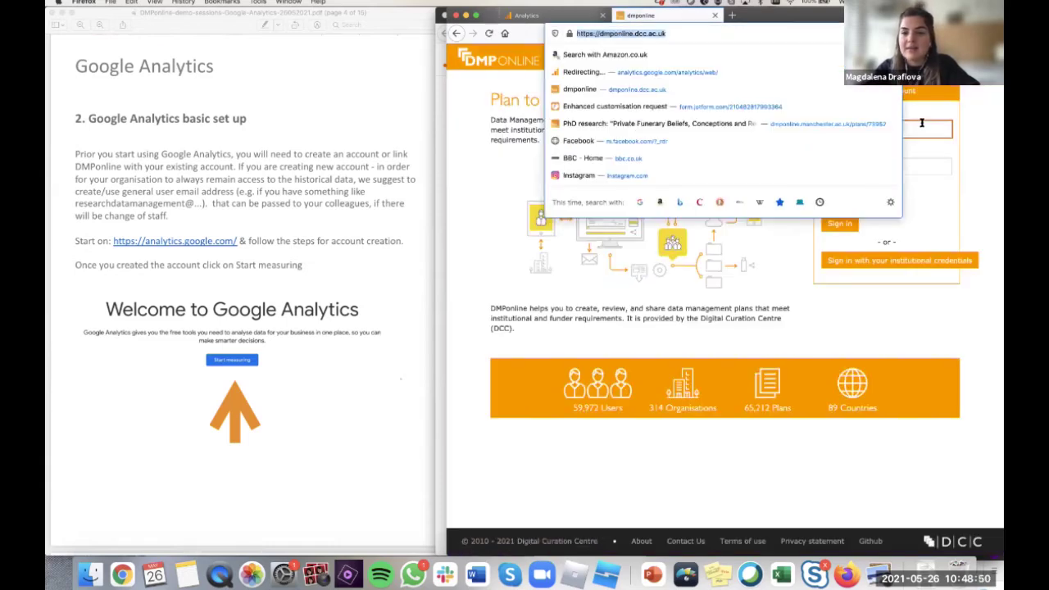
{"action": "left_click", "coordinate": [931, 152]}
{"action": "left_click", "coordinate": [907, 130]}
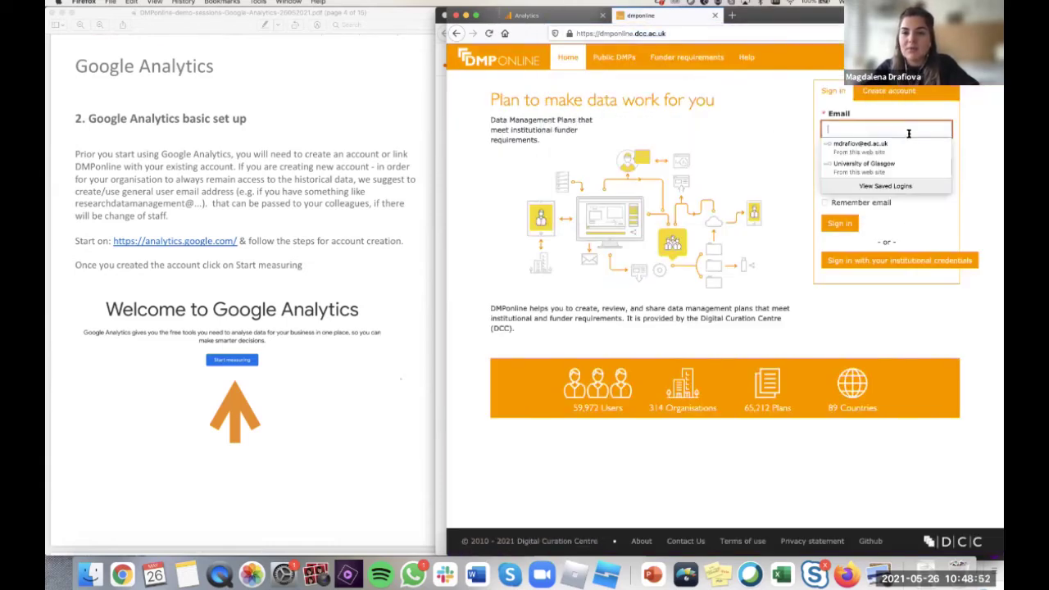
{"action": "left_click", "coordinate": [555, 11]}
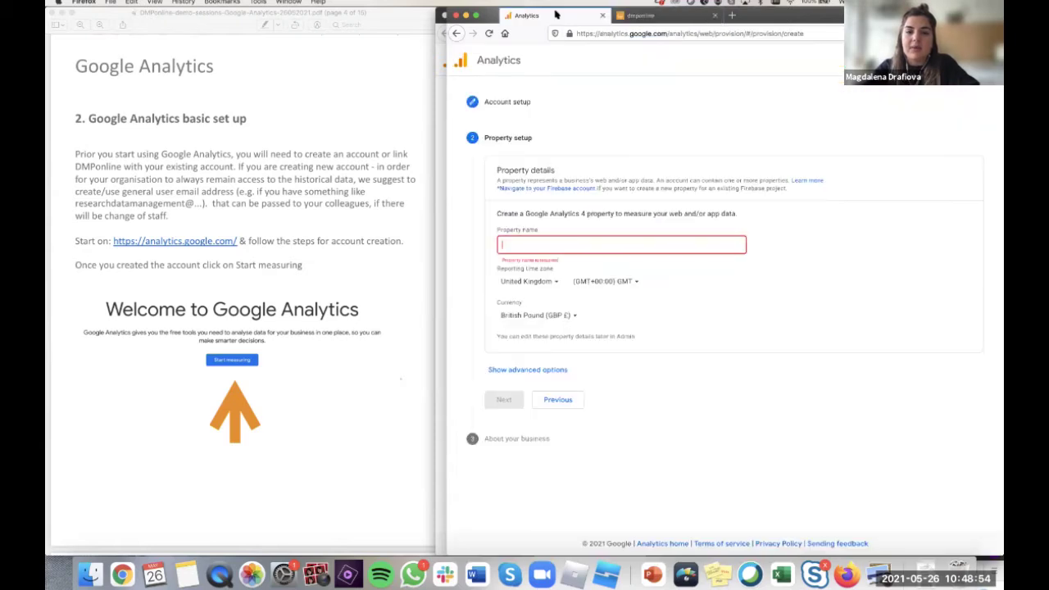
{"action": "left_click", "coordinate": [640, 244]}
{"action": "key", "text": "super+v"}
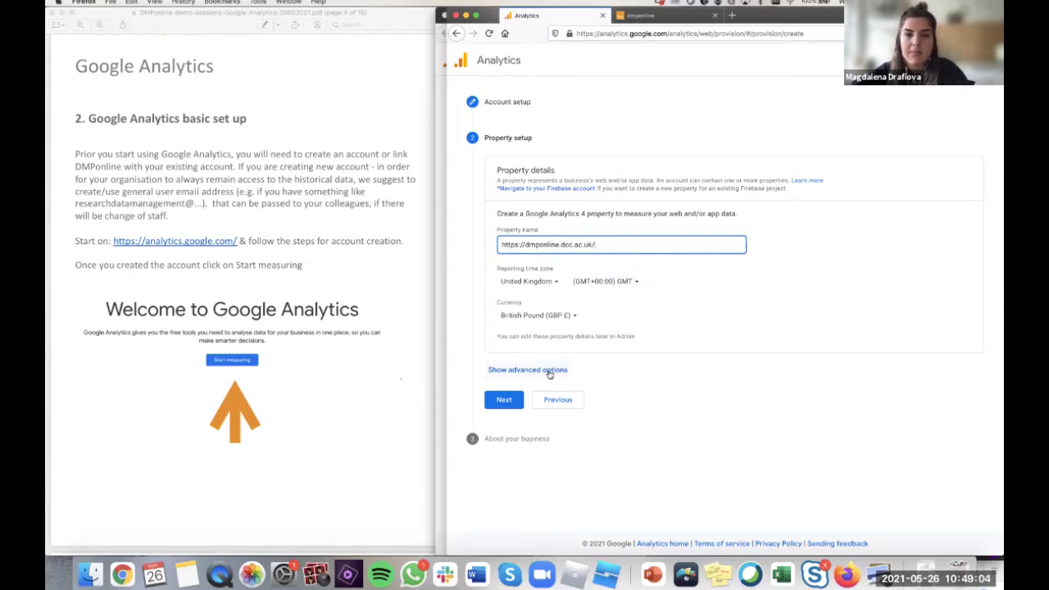
- Show the advanced options and switch on 'Create a Universal Analytics property'
{"action": "left_click", "coordinate": [549, 372]}
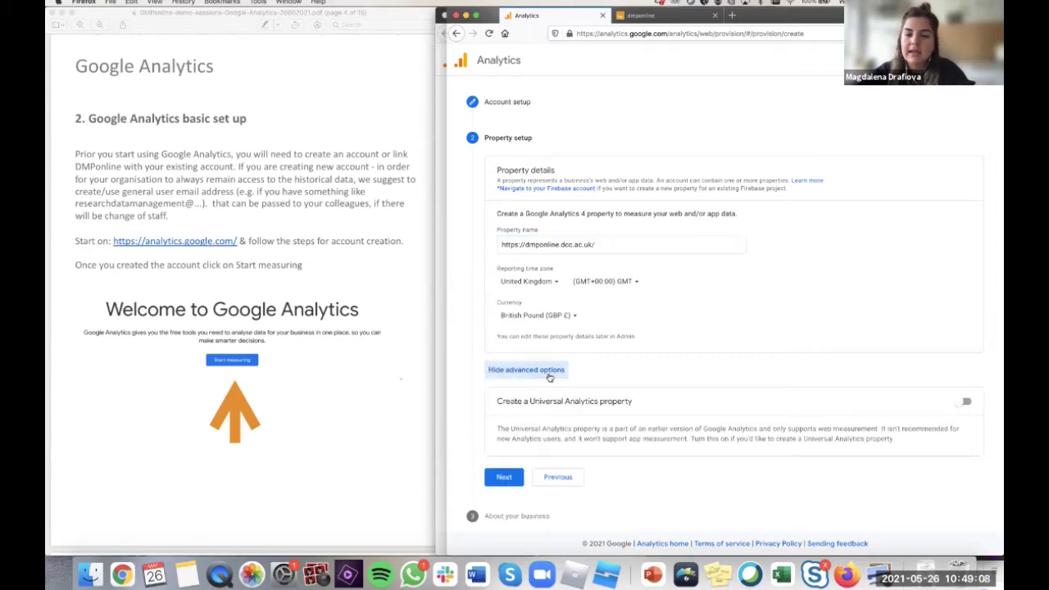
{"action": "left_click", "coordinate": [555, 370]}
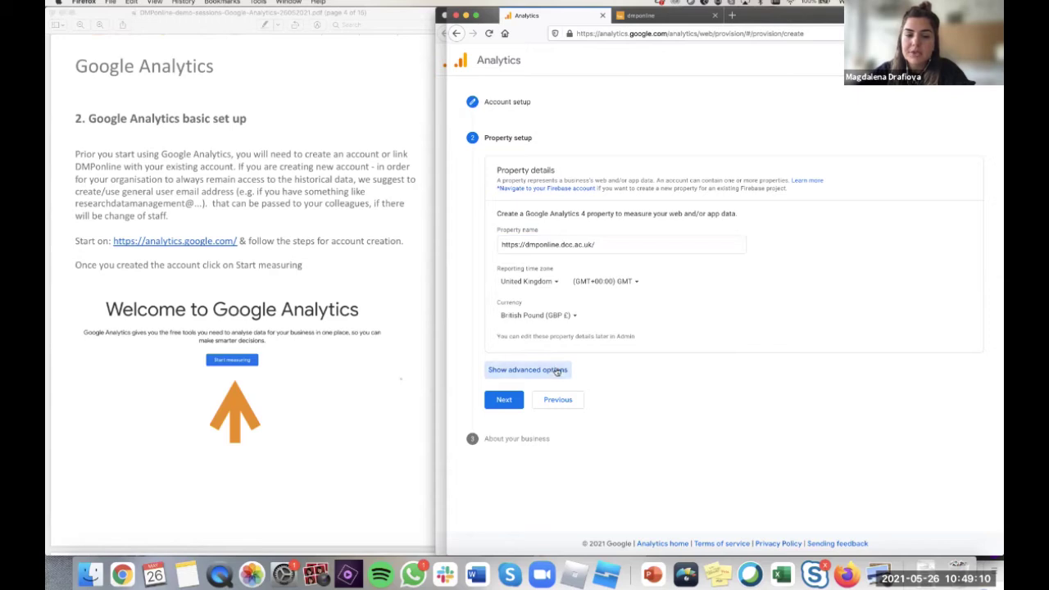
{"action": "left_click", "coordinate": [556, 370]}
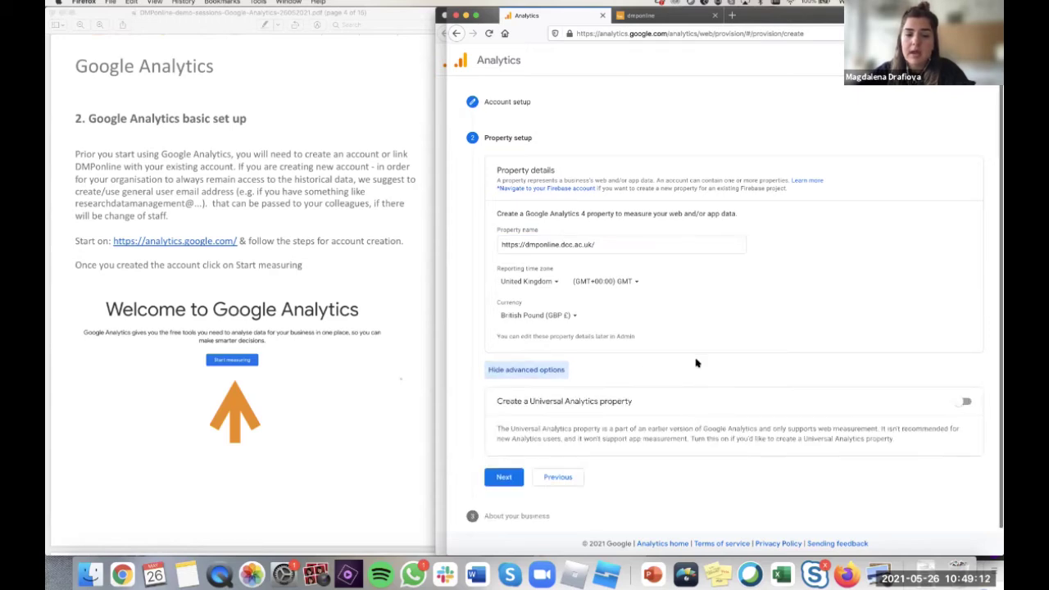
{"action": "left_click", "coordinate": [967, 401]}
{"action": "scroll", "coordinate": [780, 407], "scroll_direction": "down", "scroll_amount": 3}
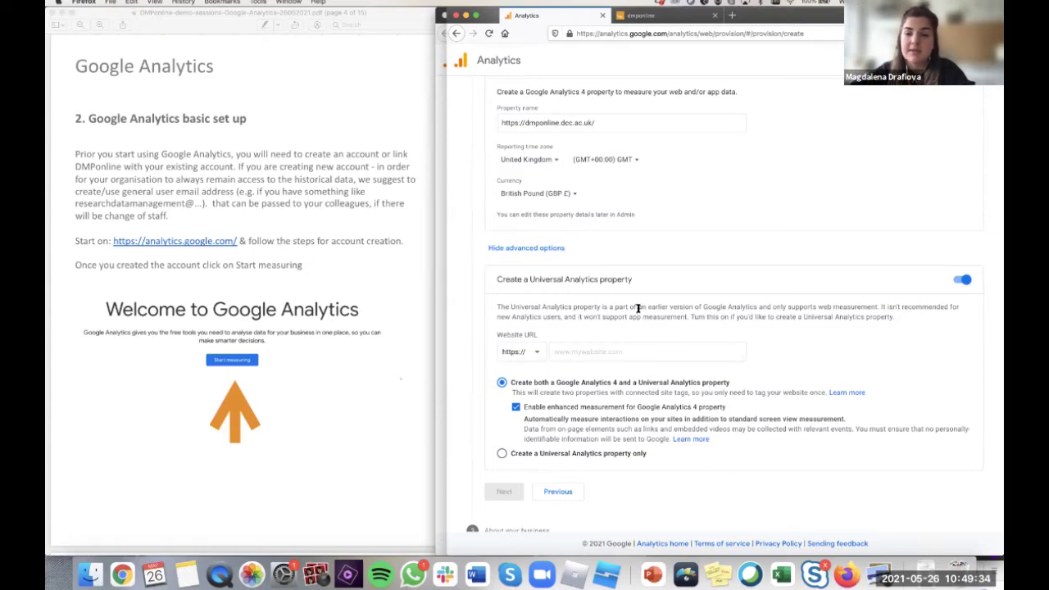
{"action": "scroll", "coordinate": [711, 242], "scroll_direction": "down", "scroll_amount": 1}
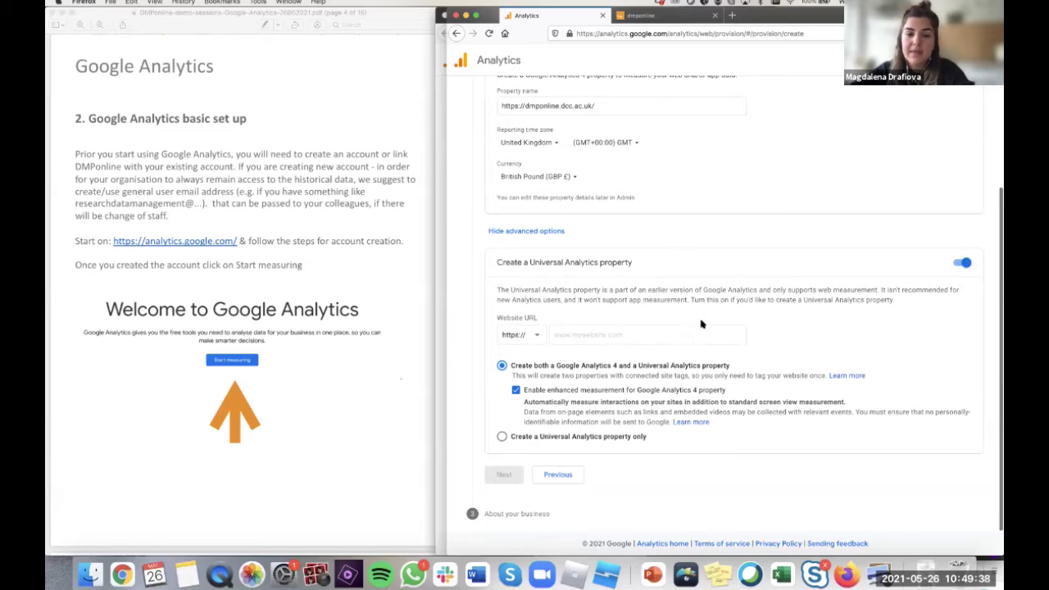
{"action": "left_click", "coordinate": [580, 339]}
{"action": "key", "text": "super+v"}
{"action": "left_click", "coordinate": [578, 334]}
{"action": "key", "text": "shift+super+Left"}
{"action": "key", "text": "BackSpace"}
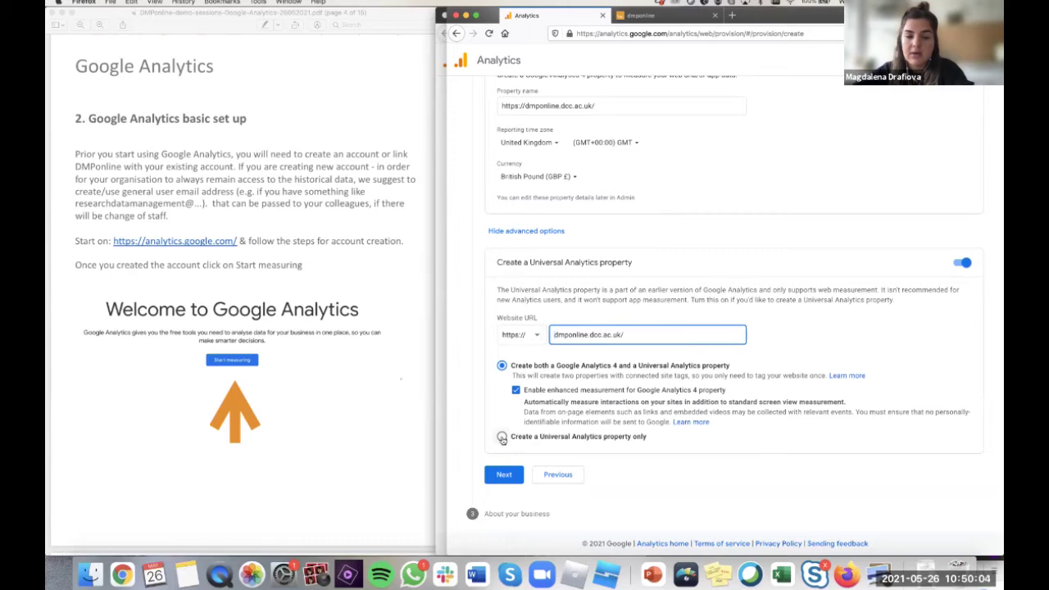
{"action": "left_click", "coordinate": [502, 437]}
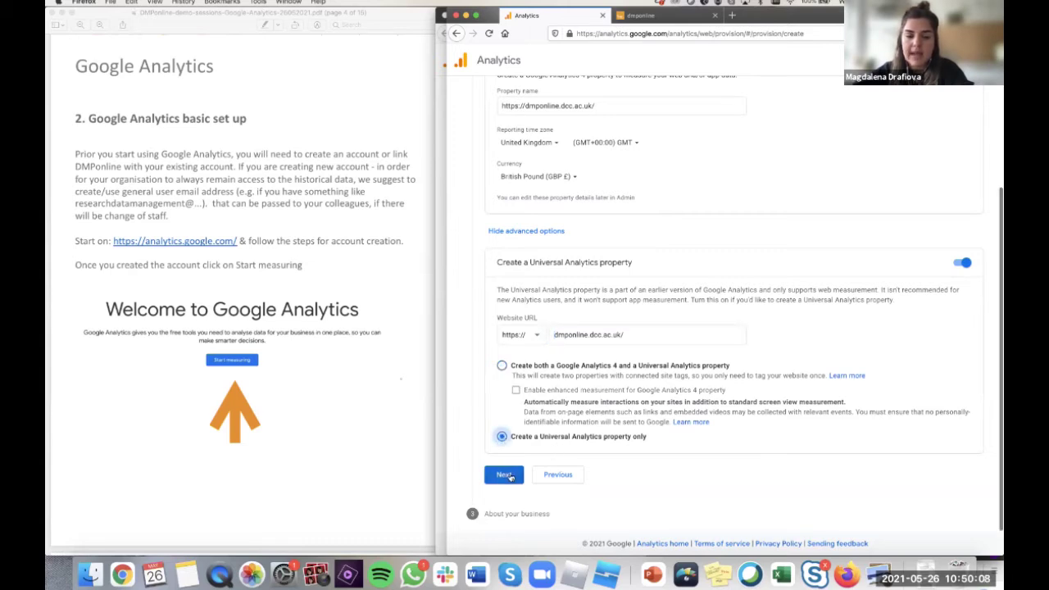
- Set the business size to 1–10 employees with Increase my conversions, and create the property
{"action": "left_click", "coordinate": [505, 475]}
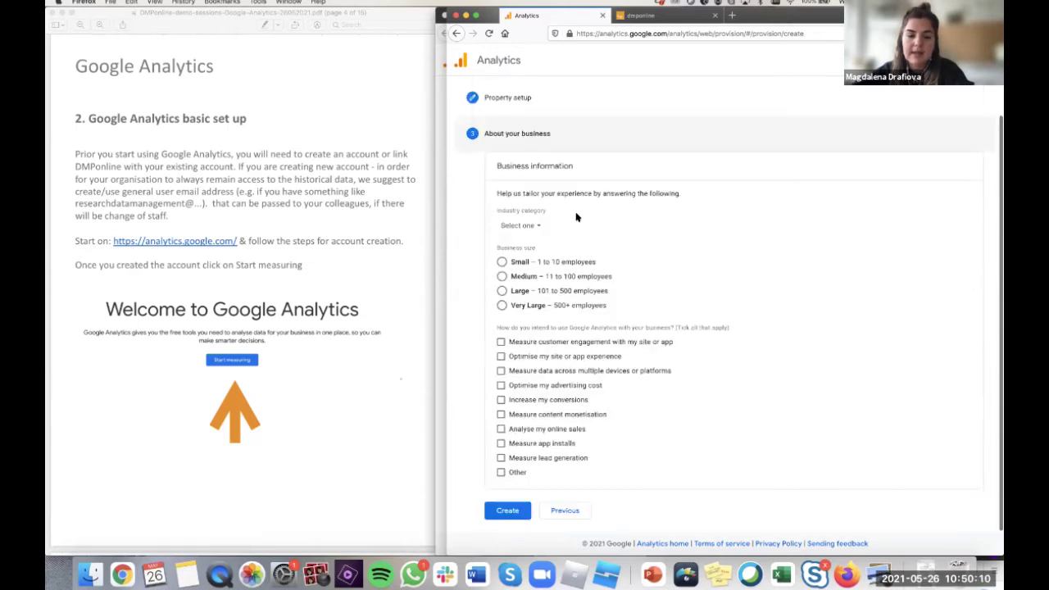
{"action": "left_click", "coordinate": [525, 263]}
{"action": "left_click", "coordinate": [501, 399]}
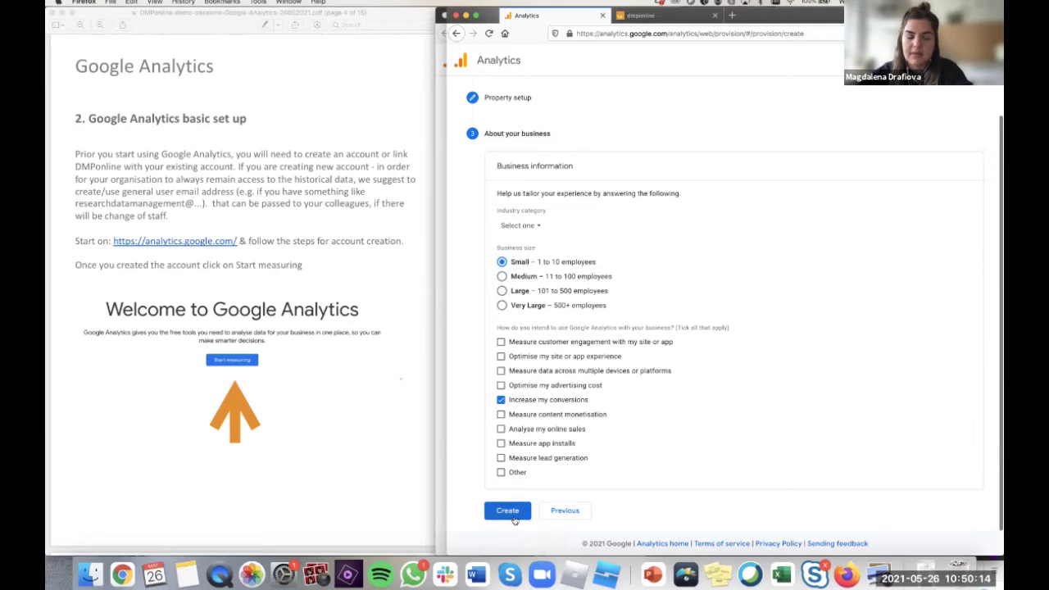
{"action": "left_click", "coordinate": [513, 515]}
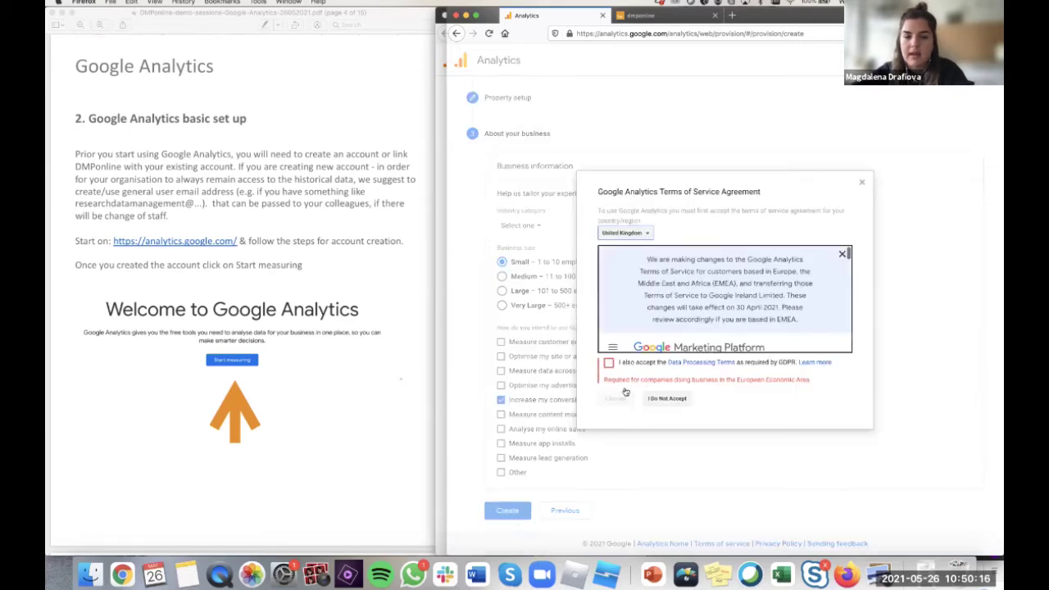
- Accept the GDPR data processing and terms of service agreements, and save email preferences
{"action": "left_click", "coordinate": [608, 362]}
{"action": "left_click", "coordinate": [614, 382]}
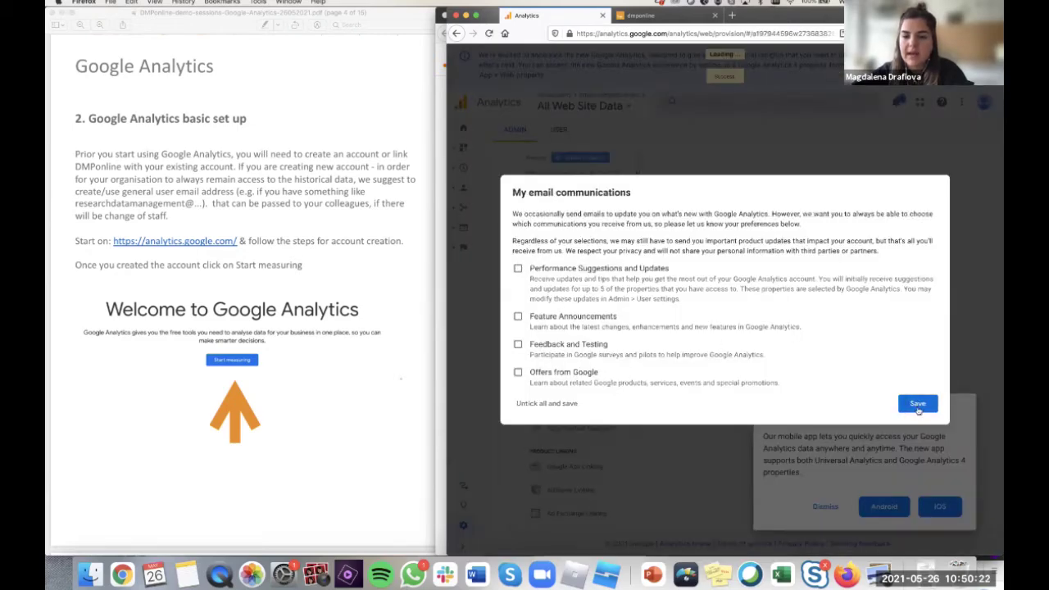
{"action": "left_click", "coordinate": [905, 401]}
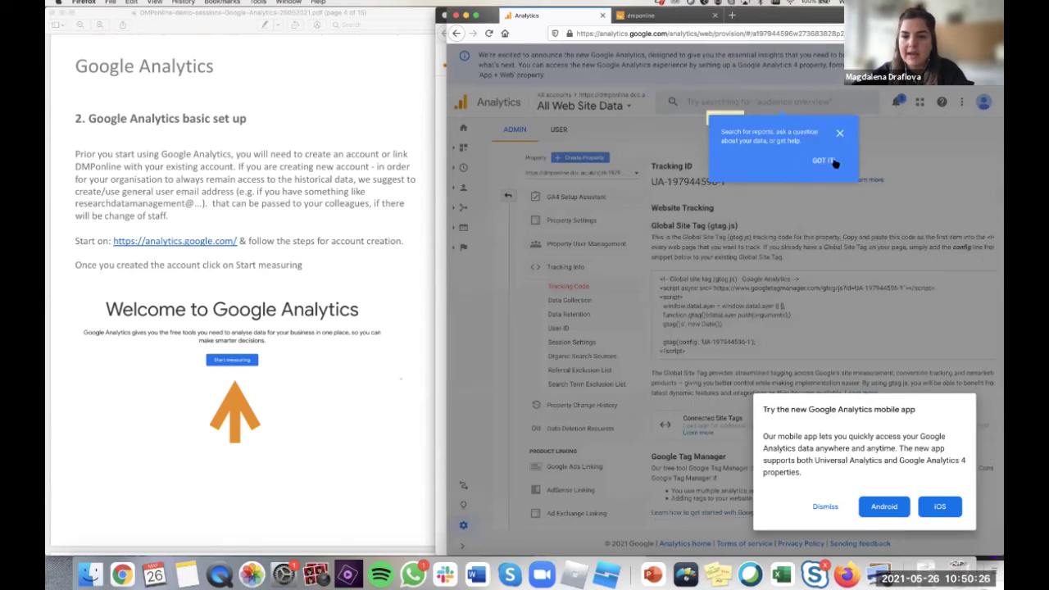
- Dismiss the search tip and mobile app popups, and select the new Tracking ID
{"action": "left_click", "coordinate": [824, 160]}
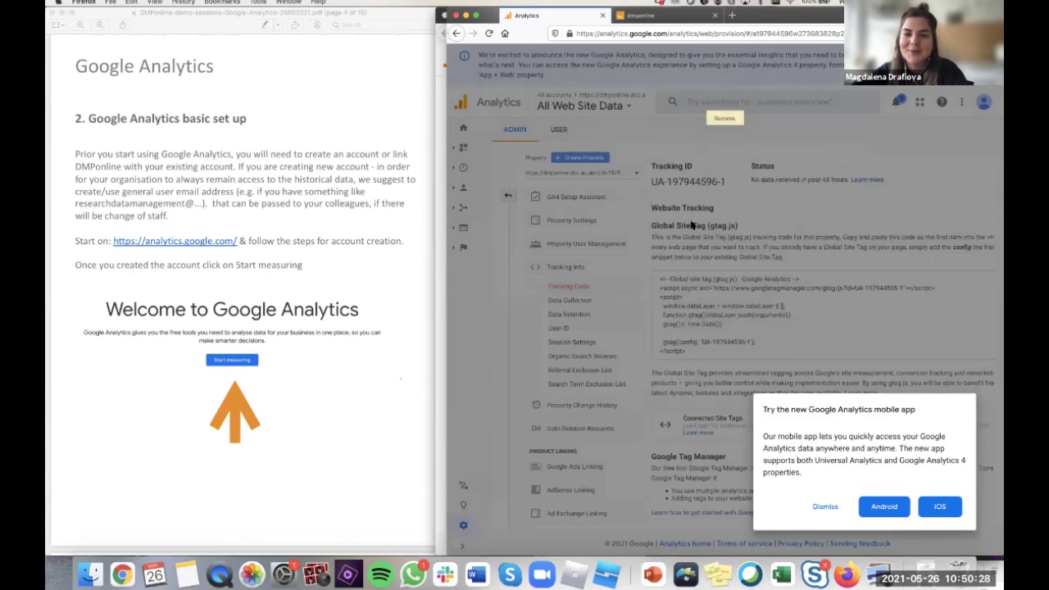
{"action": "left_click", "coordinate": [694, 182]}
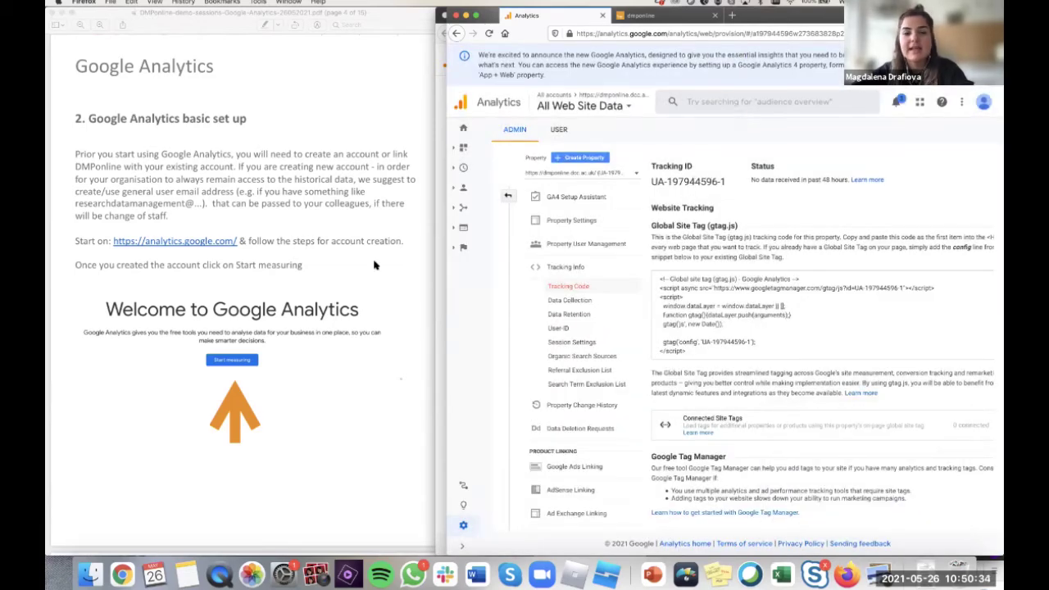
{"action": "left_click_drag", "start_coordinate": [652, 180], "coordinate": [727, 184]}
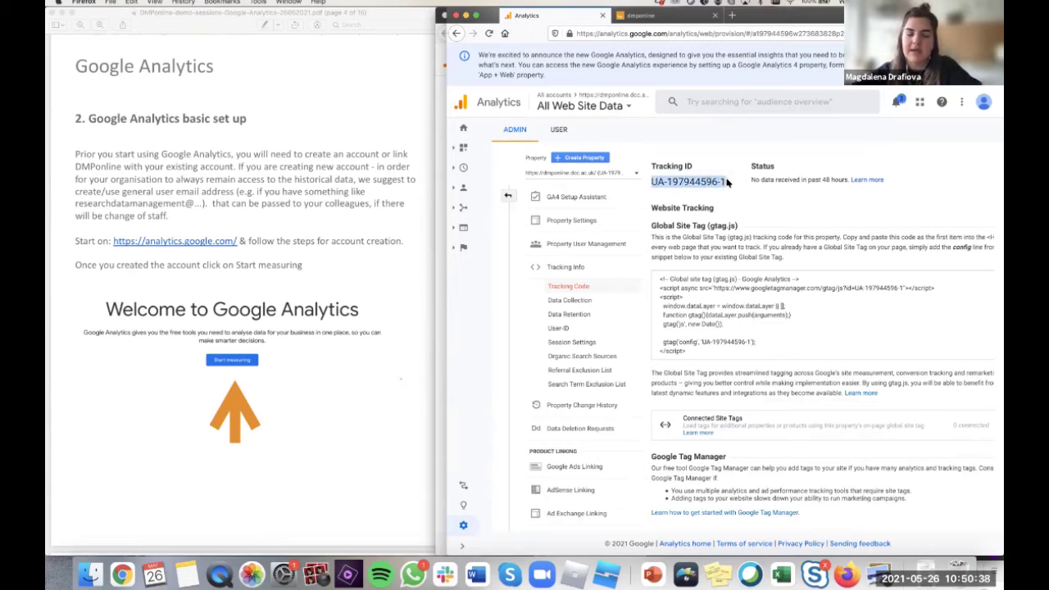
- Sign in to DMPonline with the user's username and account password
{"action": "left_click", "coordinate": [666, 16]}
{"action": "left_click", "coordinate": [861, 129]}
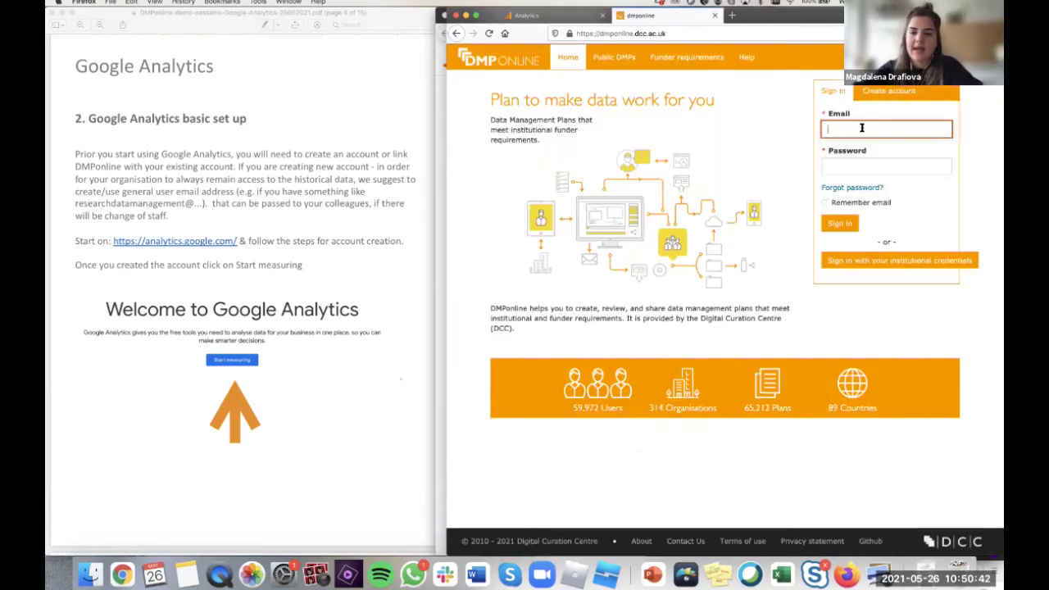
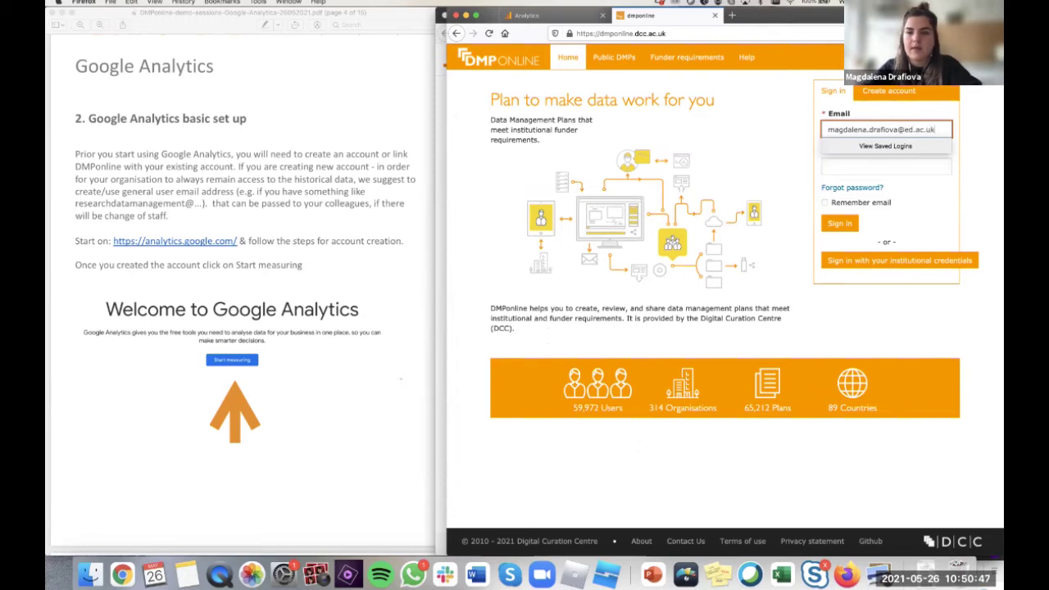
{"action": "key", "text": "Tab"}
{"action": "type", "text": "***"}
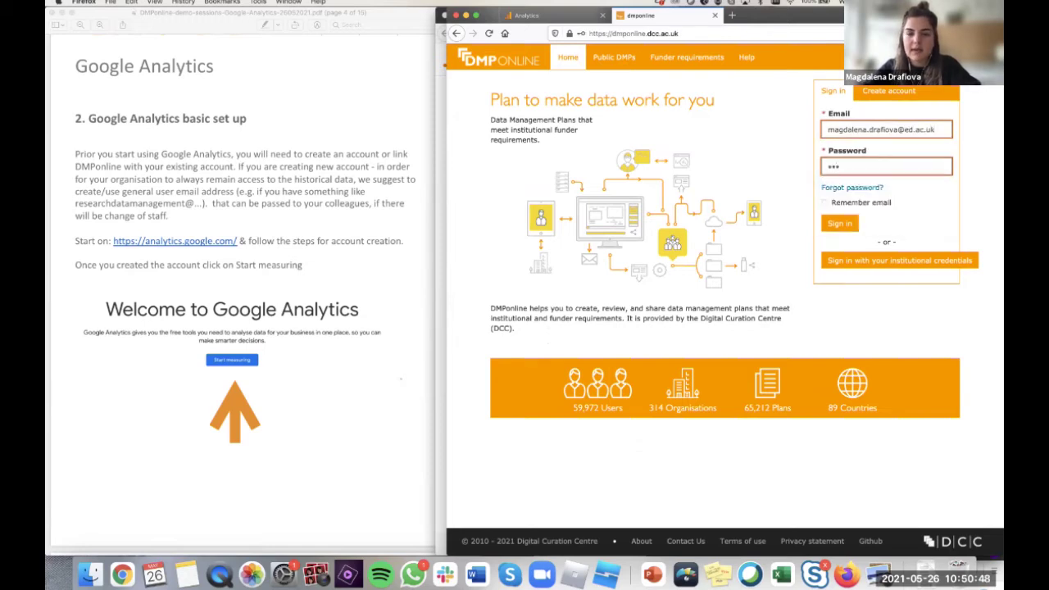
{"action": "type", "text": "*"}
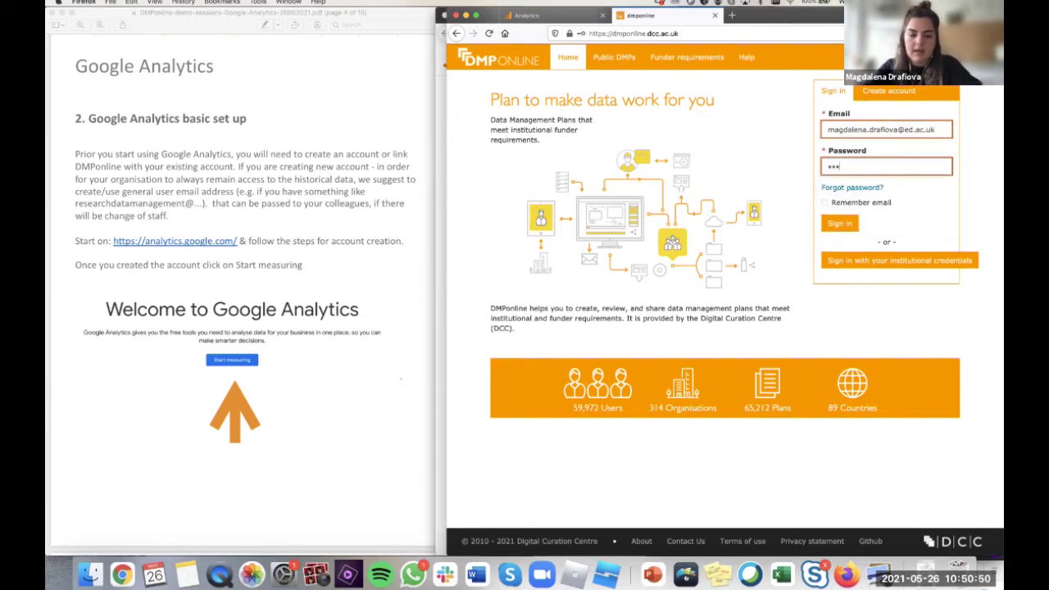
{"action": "type", "text": "*"}
{"action": "key", "text": "Return"}
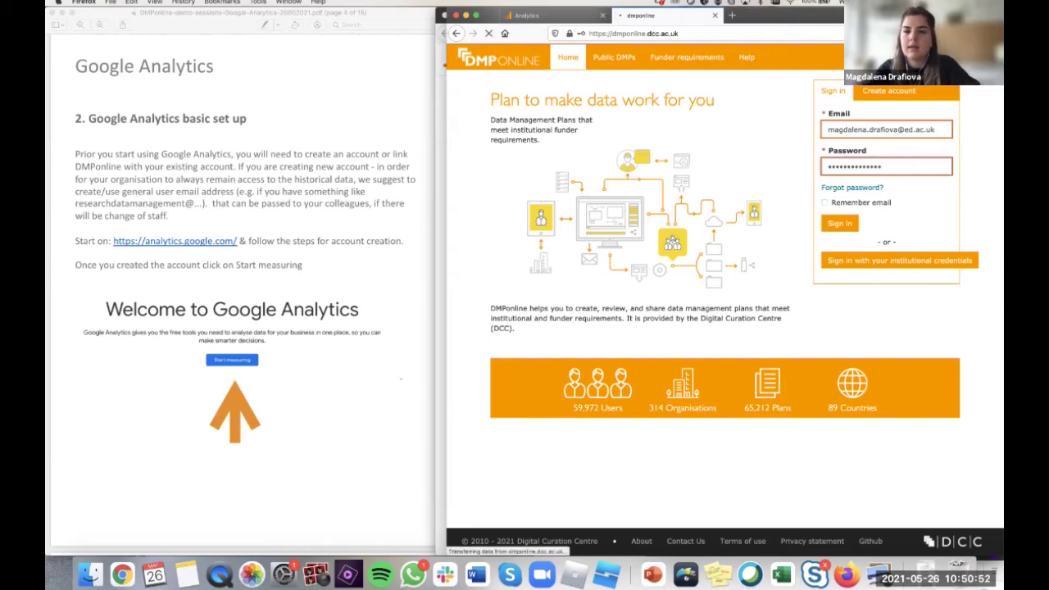
- Load dmponline.dcc.ac.uk in Chrome to reach the My Dashboard page
{"action": "left_click", "coordinate": [859, 170]}
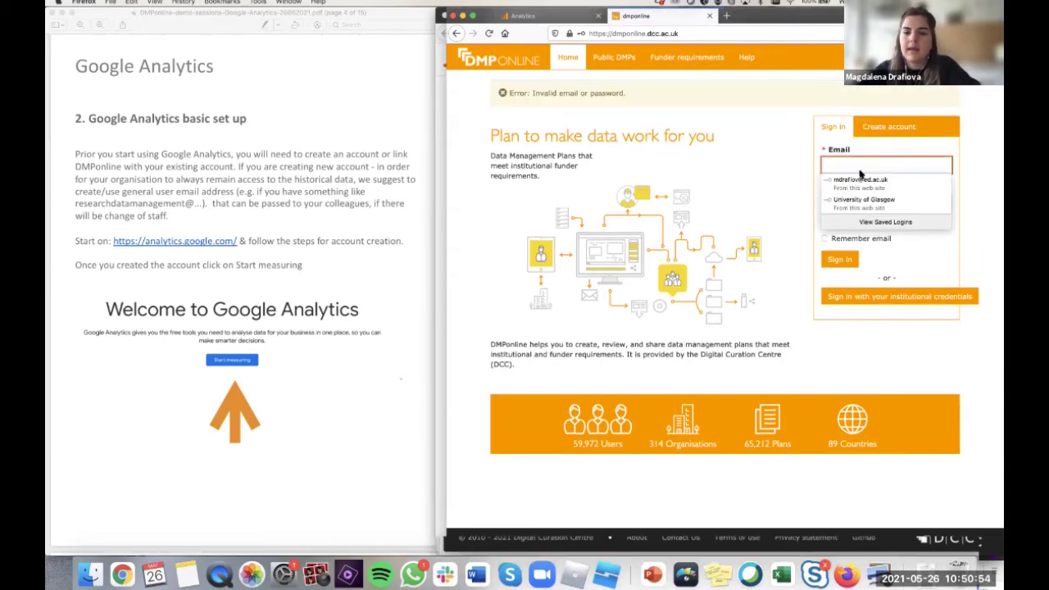
{"action": "key", "text": "ctrl+Up"}
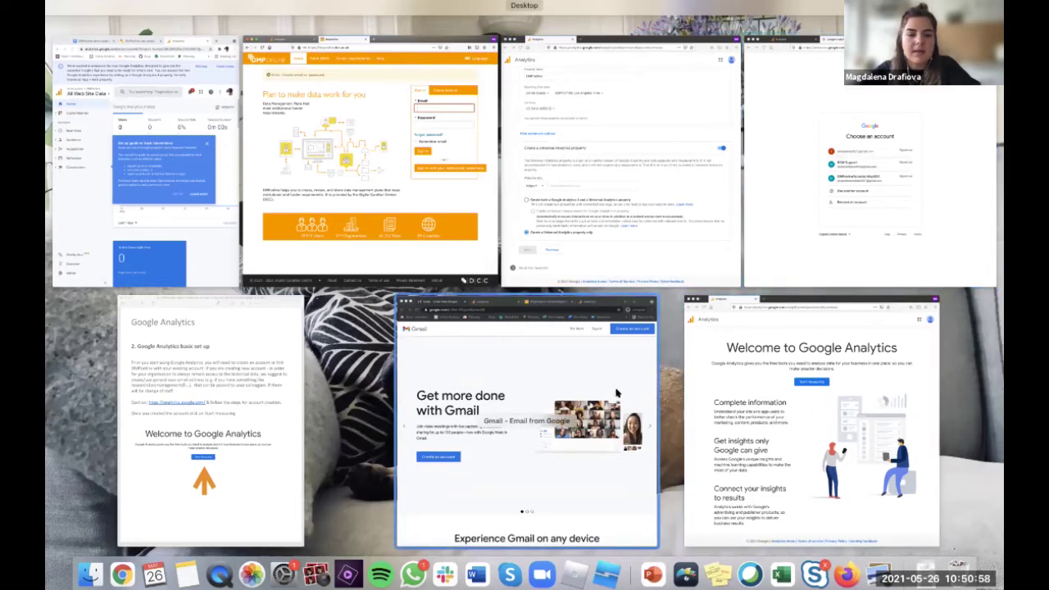
{"action": "key", "text": "ctrl+Up"}
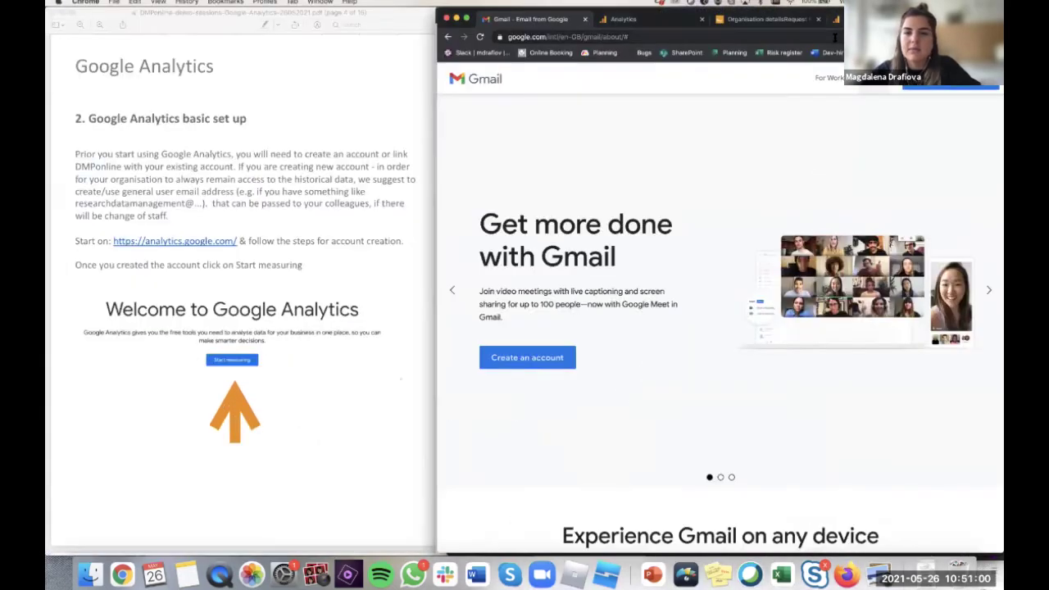
{"action": "type", "text": "dmponline.dcc"}
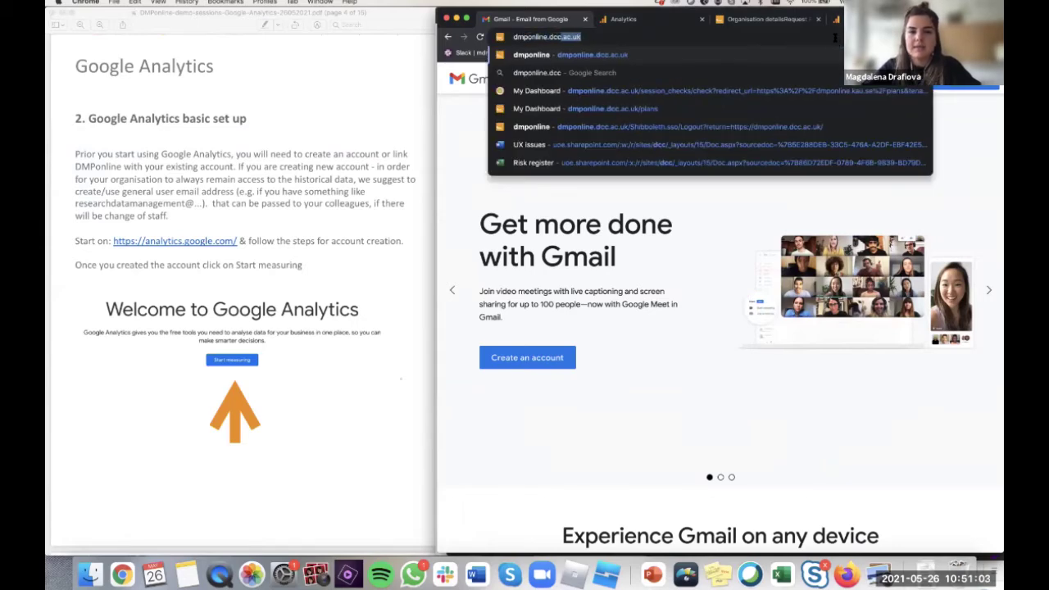
{"action": "key", "text": "Return"}
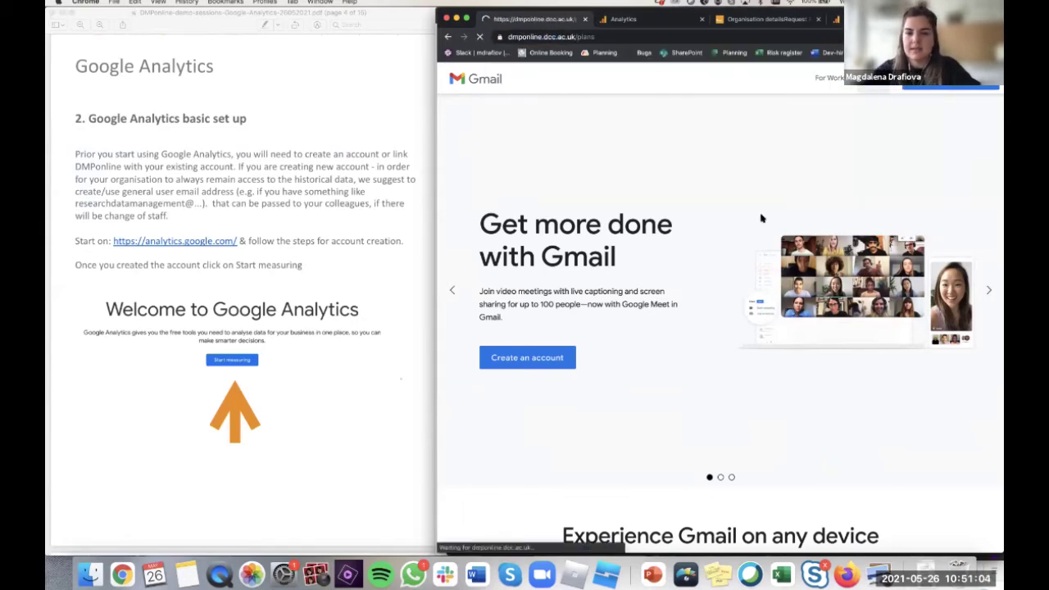
{"action": "left_click", "coordinate": [973, 103]}
- Open the DMPonline Admin dropdown listing Plans, Templates, Guidance, Organisation details, Users and Usage
{"action": "left_click", "coordinate": [971, 79]}
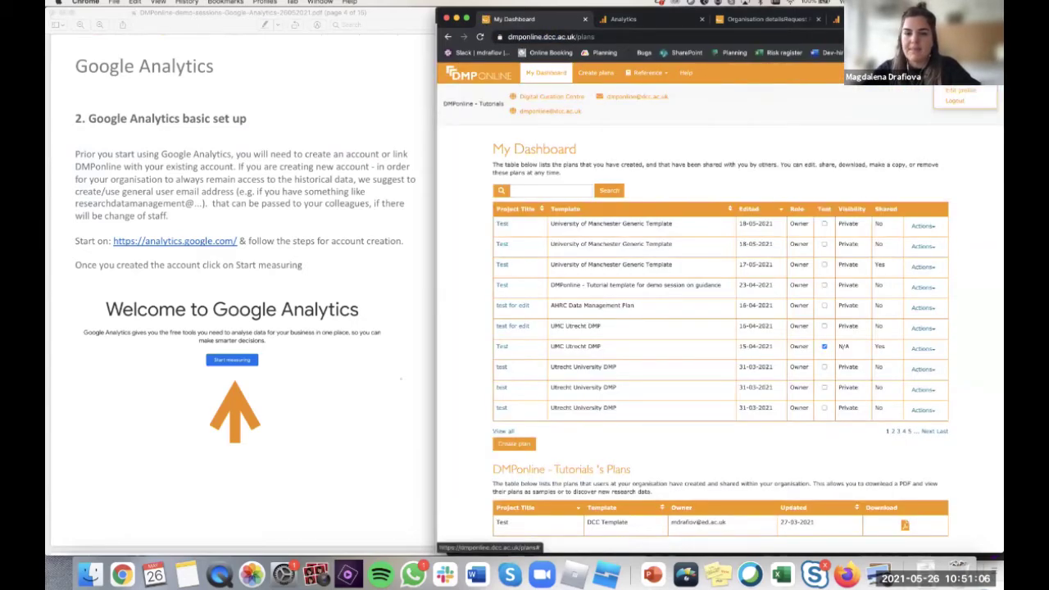
{"action": "left_click", "coordinate": [971, 79]}
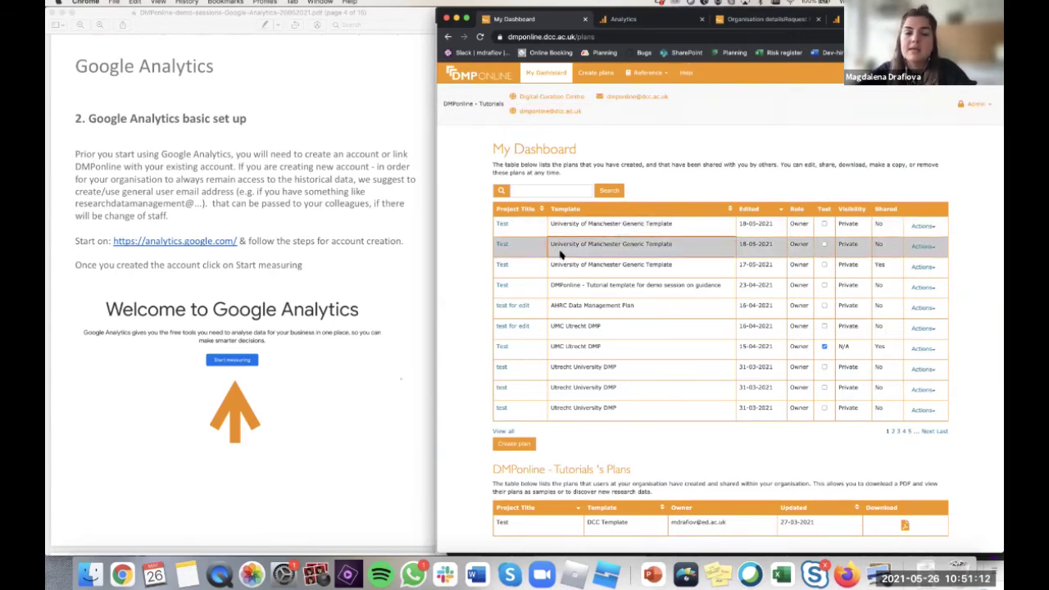
{"action": "key", "text": "ctrl+Up"}
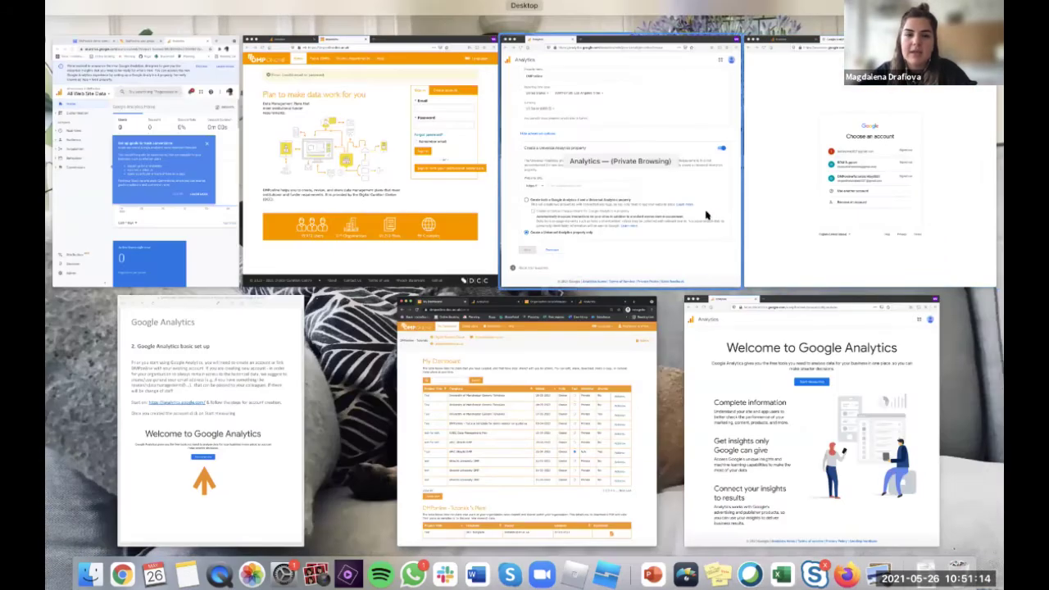
{"action": "key", "text": "ctrl+Up"}
{"action": "key", "text": "ctrl+Up"}
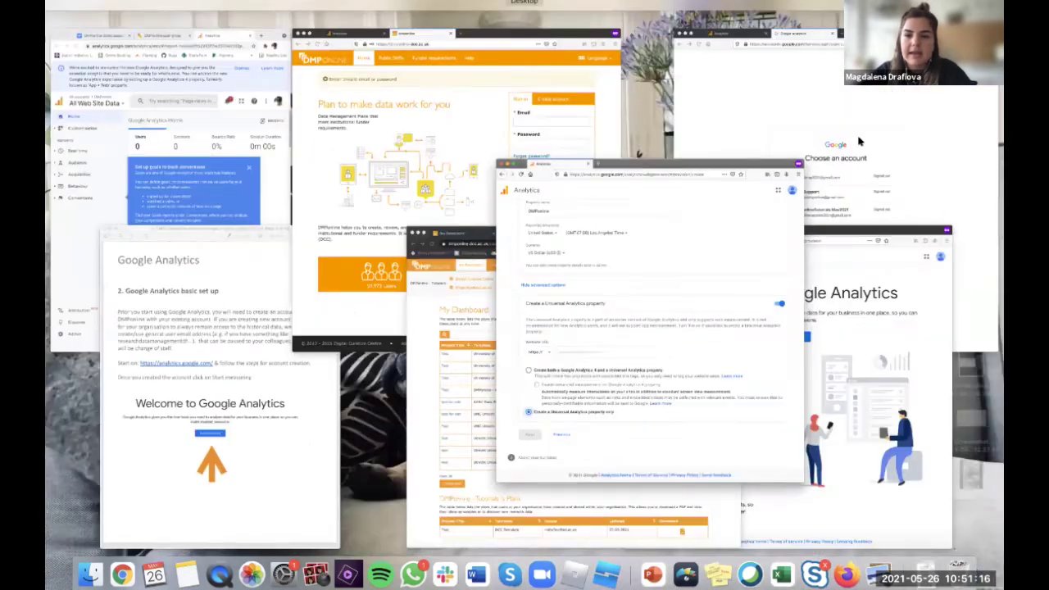
{"action": "key", "text": "ctrl+Up"}
{"action": "key", "text": "ctrl+Up"}
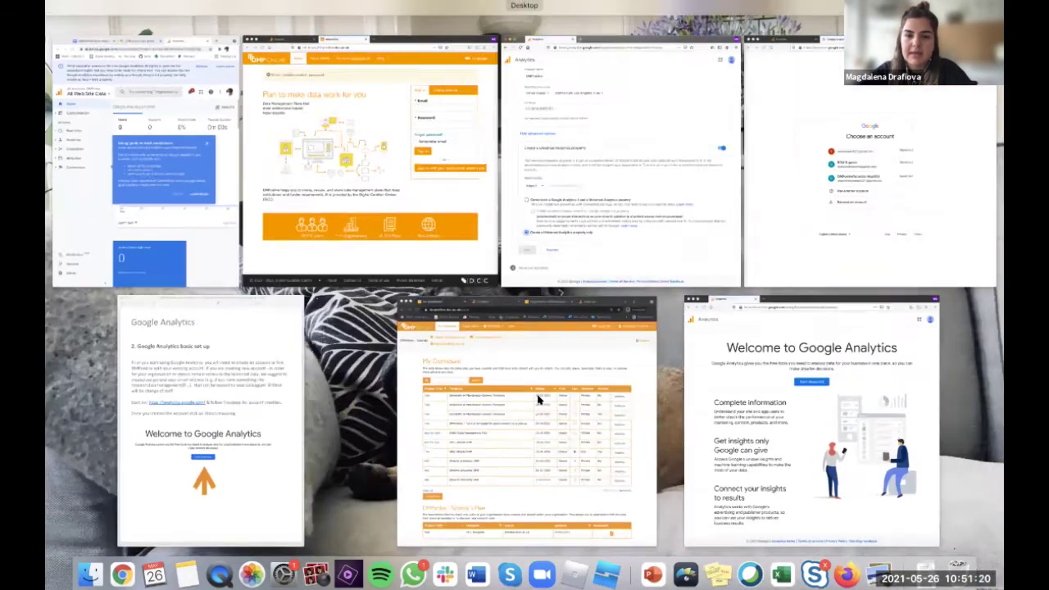
{"action": "left_click", "coordinate": [534, 400]}
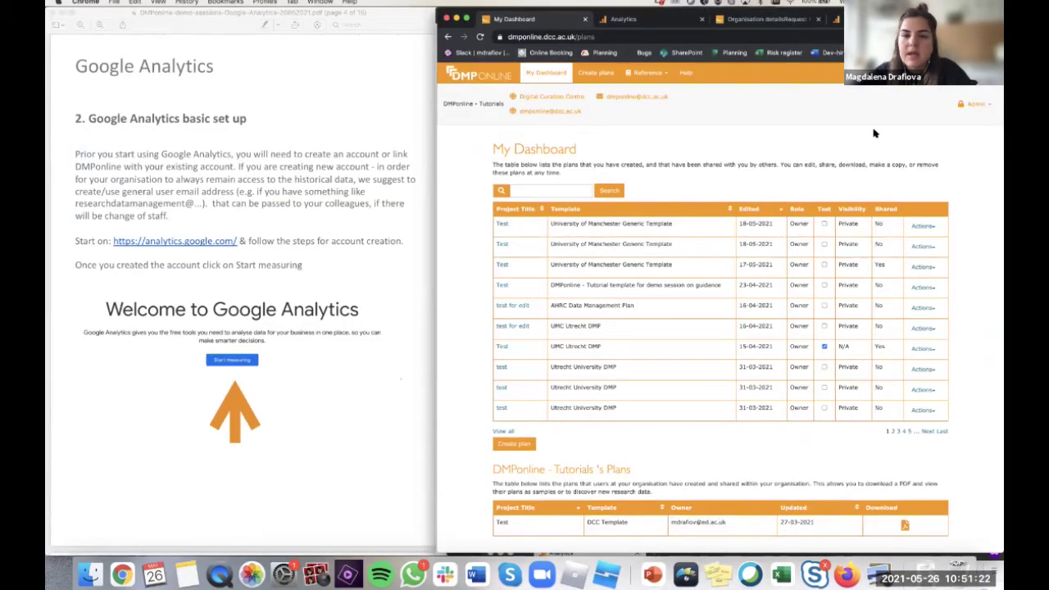
{"action": "left_click", "coordinate": [992, 103]}
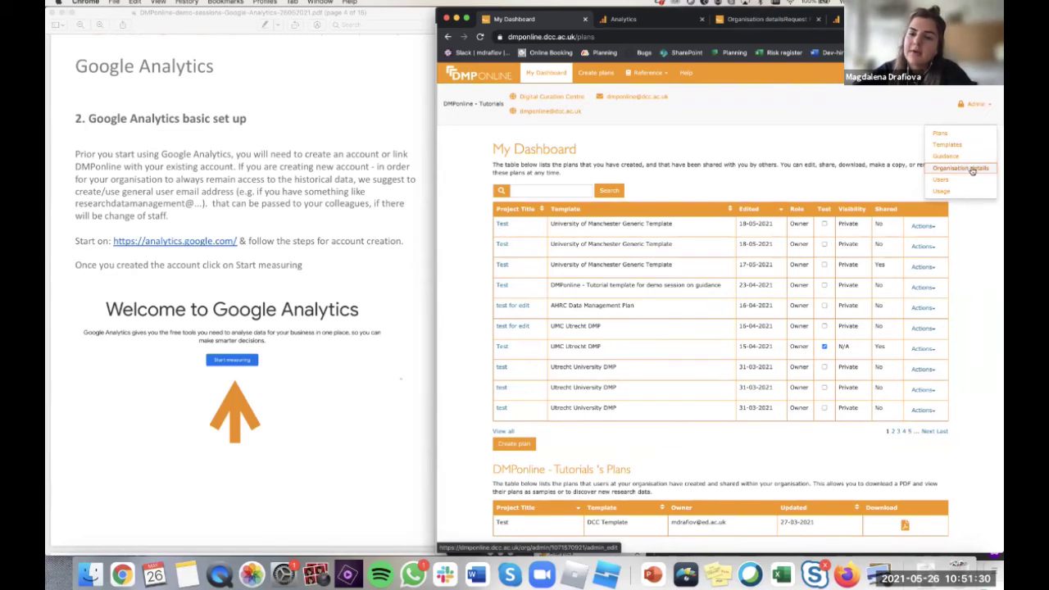
- Open Admin > Organisation details and leave the Google Analytics Tracker Code field empty
{"action": "left_click", "coordinate": [960, 167]}
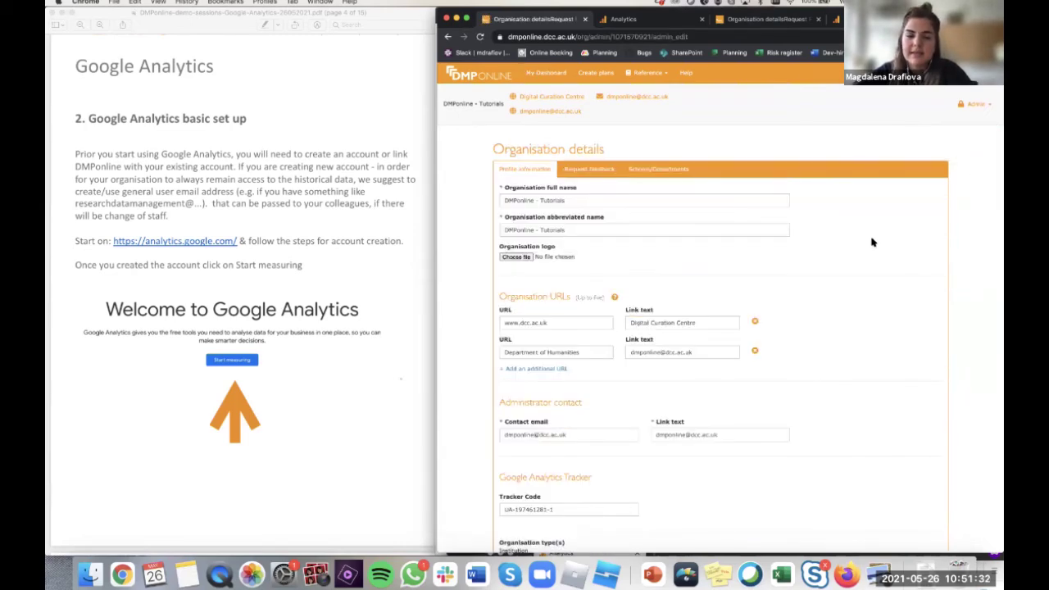
{"action": "scroll", "coordinate": [873, 242], "scroll_direction": "down", "scroll_amount": 5}
{"action": "left_click", "coordinate": [569, 328]}
{"action": "key", "text": "super+a"}
{"action": "key", "text": "BackSpace"}
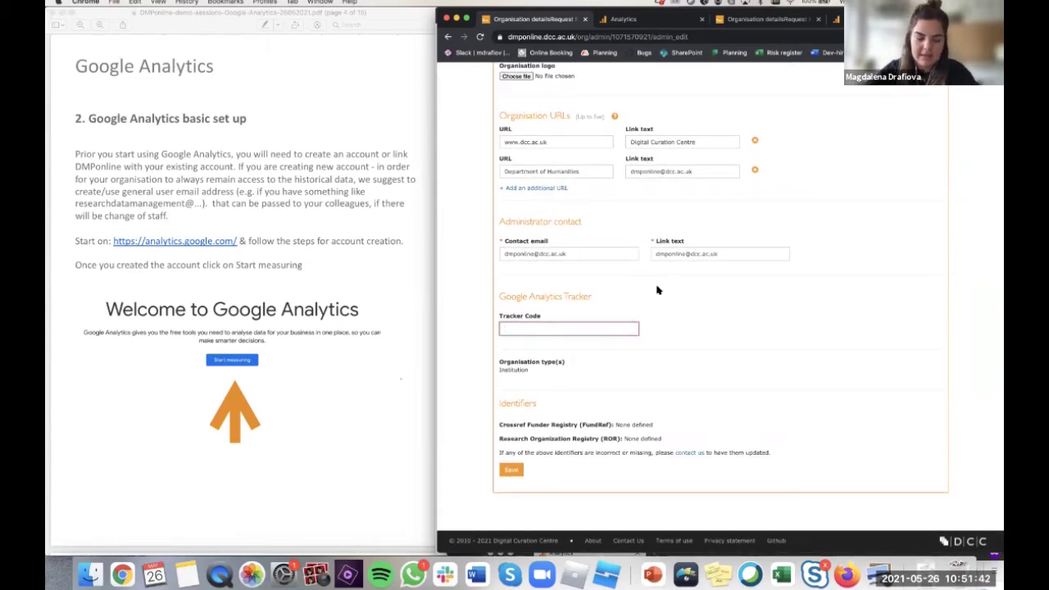
{"action": "type", "text": "https://dmponline.dcc.ac.uk/"}
{"action": "key", "text": "ctrl+a"}
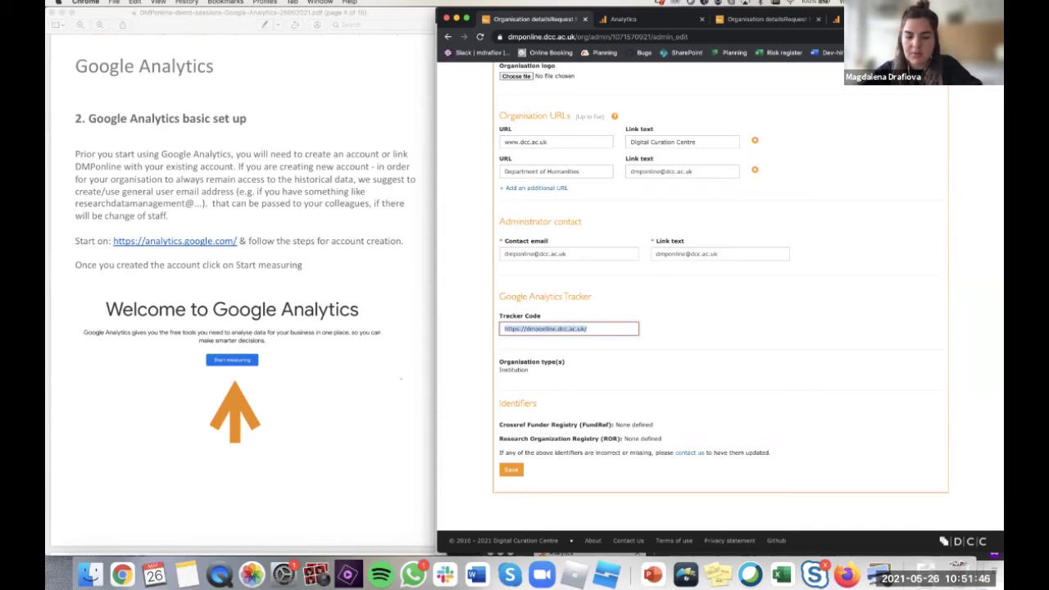
{"action": "key", "text": "BackSpace"}
- Switch to the Firefox Google Analytics window
{"action": "key", "text": "ctrl+Up"}
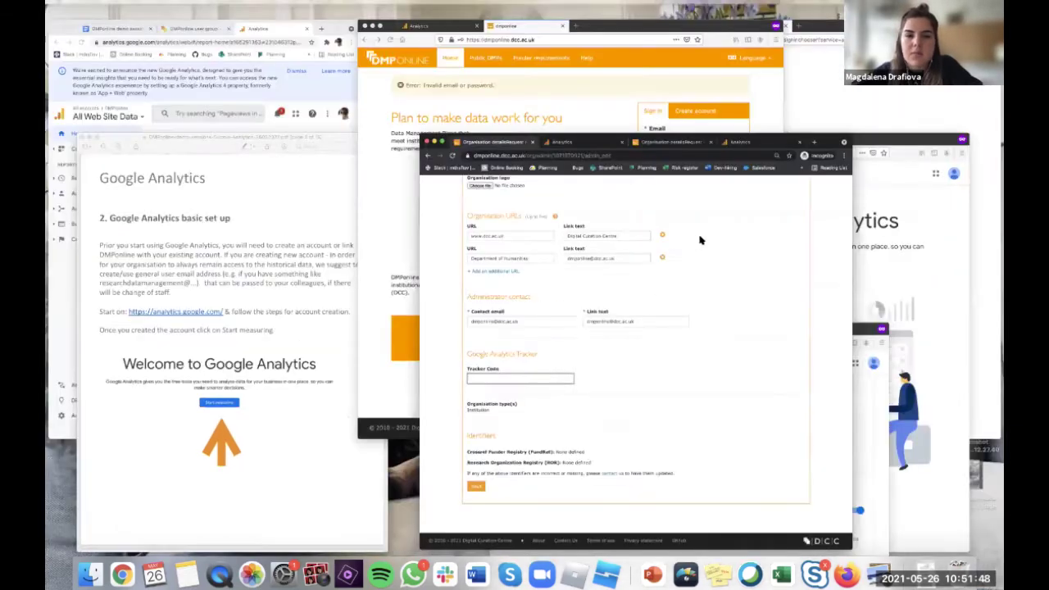
{"action": "key", "text": "ctrl+Up"}
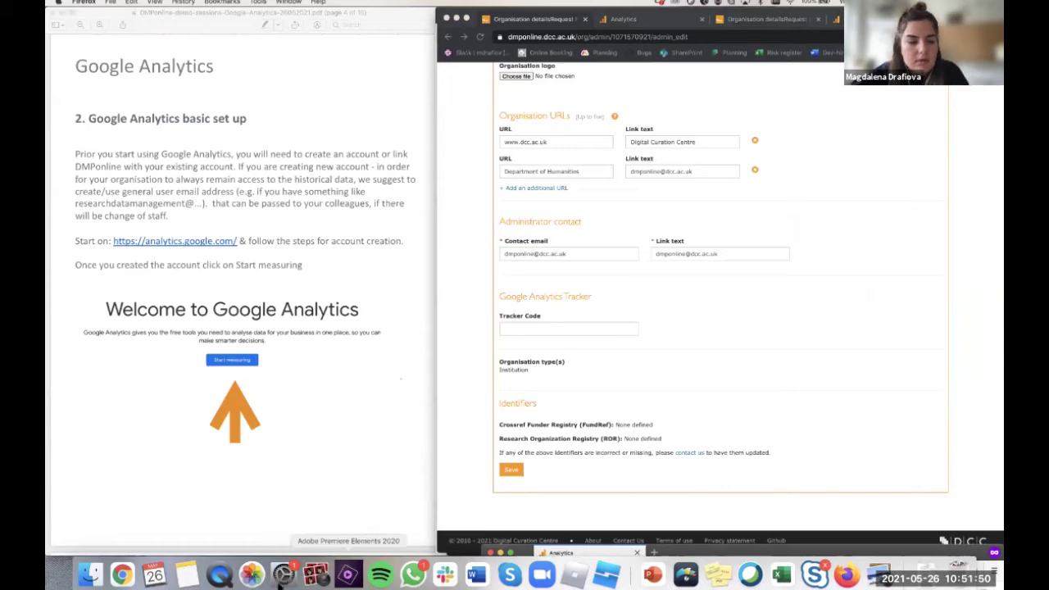
{"action": "double_click", "coordinate": [799, 549]}
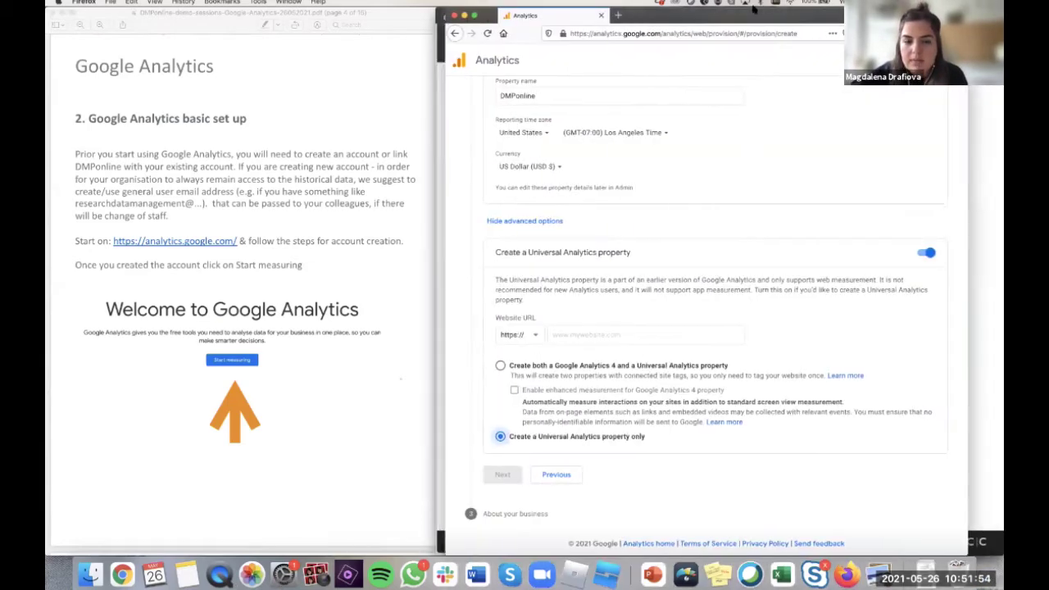
{"action": "scroll", "coordinate": [774, 156], "scroll_direction": "up", "scroll_amount": 3}
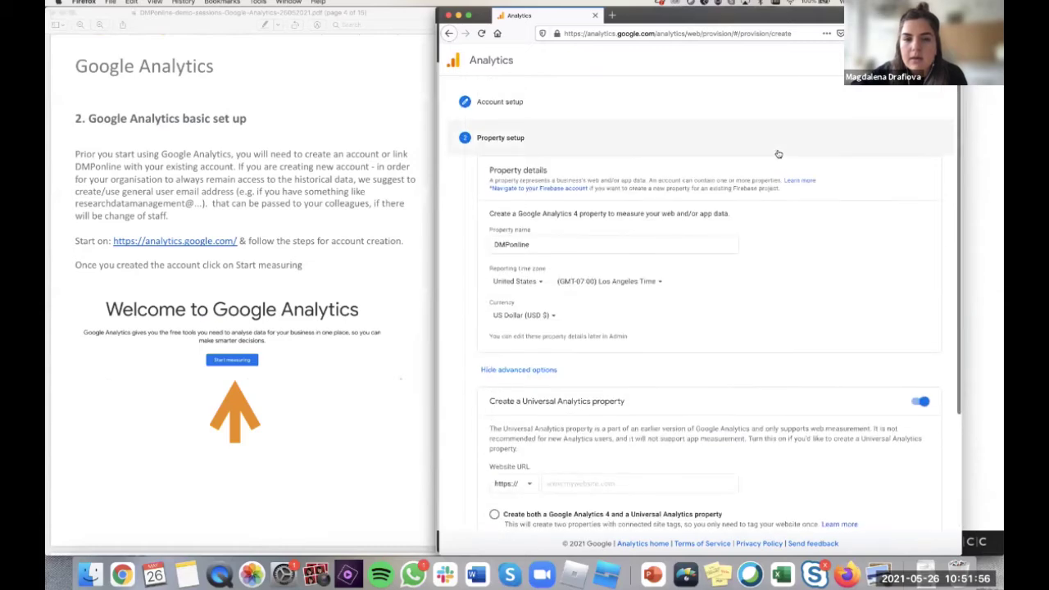
{"action": "scroll", "coordinate": [762, 160], "scroll_direction": "down", "scroll_amount": 3}
{"action": "key", "text": "ctrl+Up"}
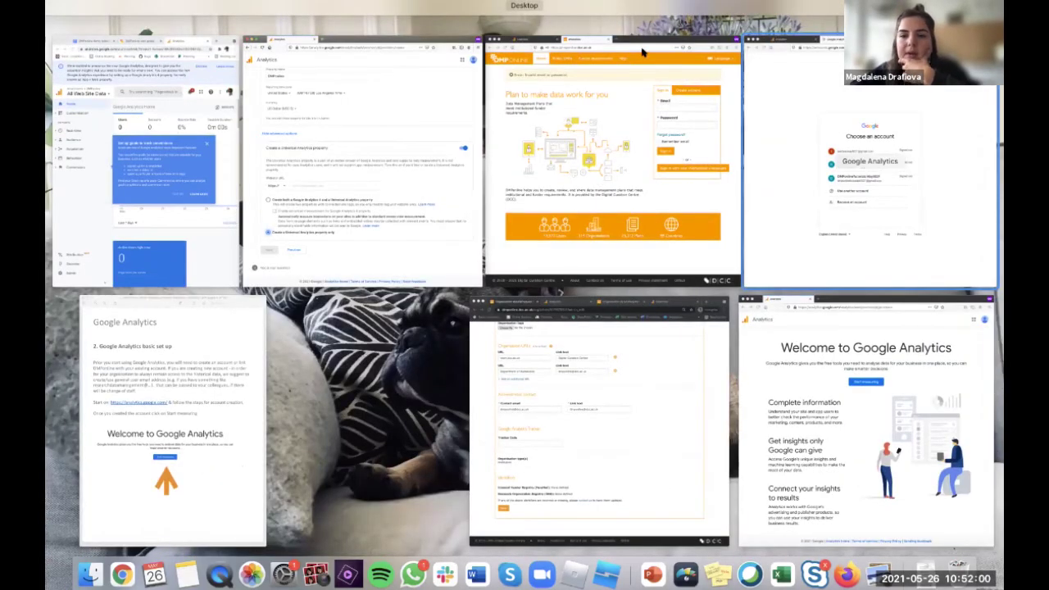
{"action": "left_click", "coordinate": [820, 147]}
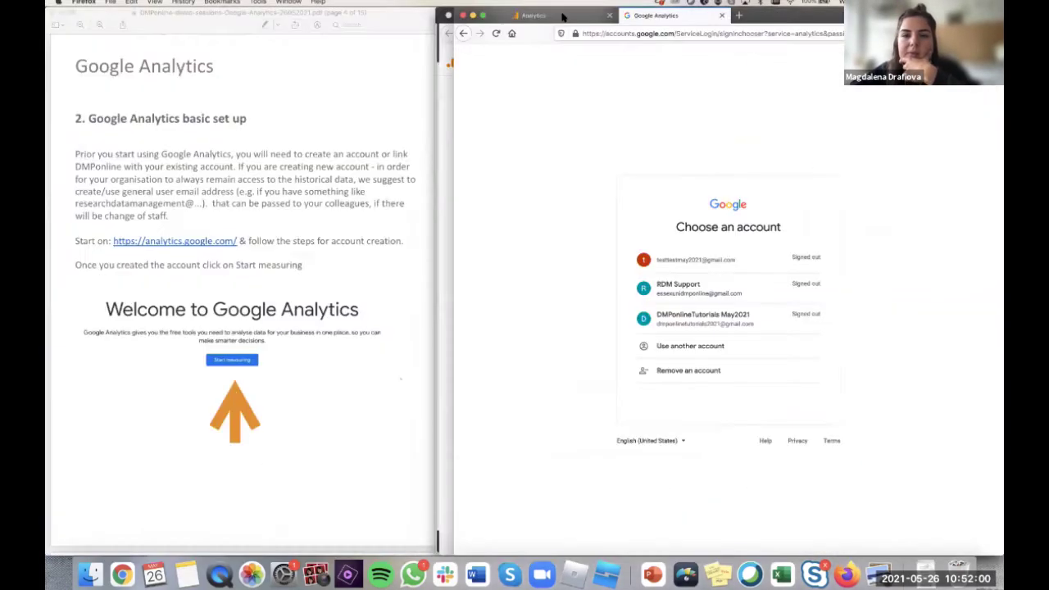
{"action": "left_click", "coordinate": [561, 19]}
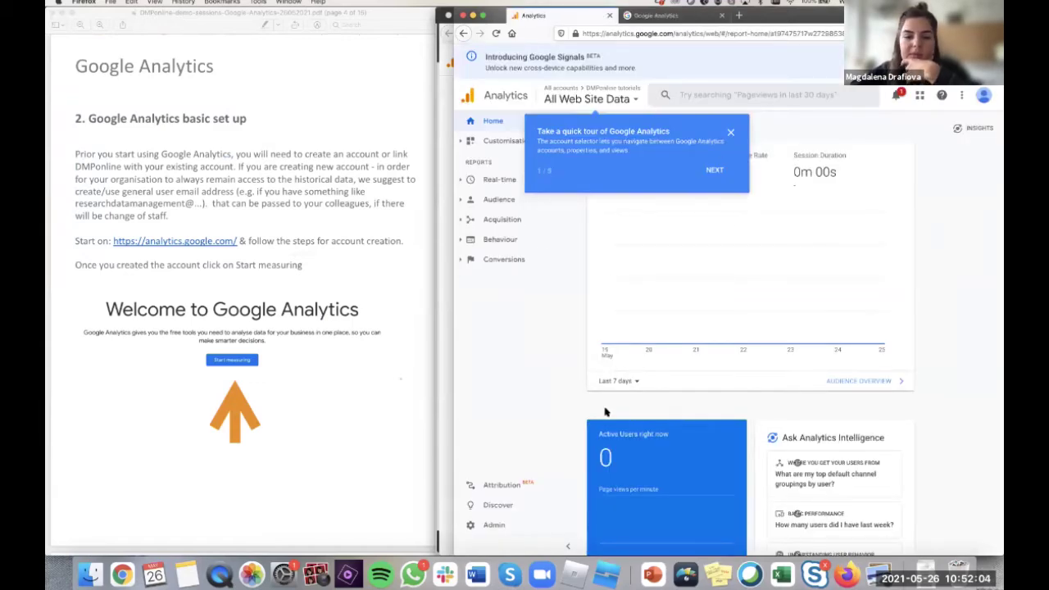
- Bring up the Tracking Code page and select the UA Tracking ID value
{"action": "left_click", "coordinate": [583, 583]}
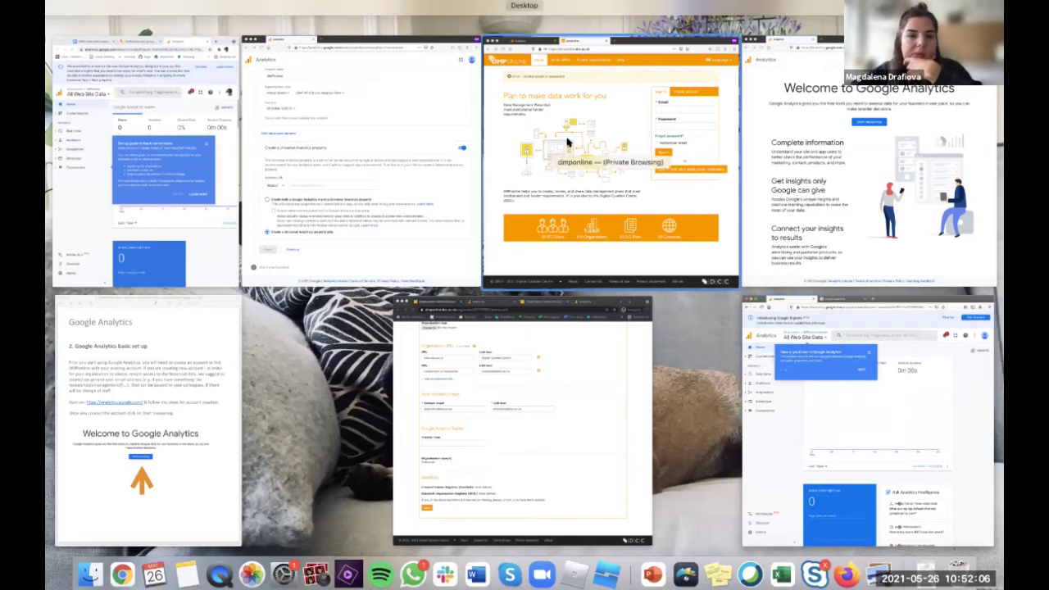
{"action": "left_click", "coordinate": [563, 150]}
{"action": "key", "text": "super+grave"}
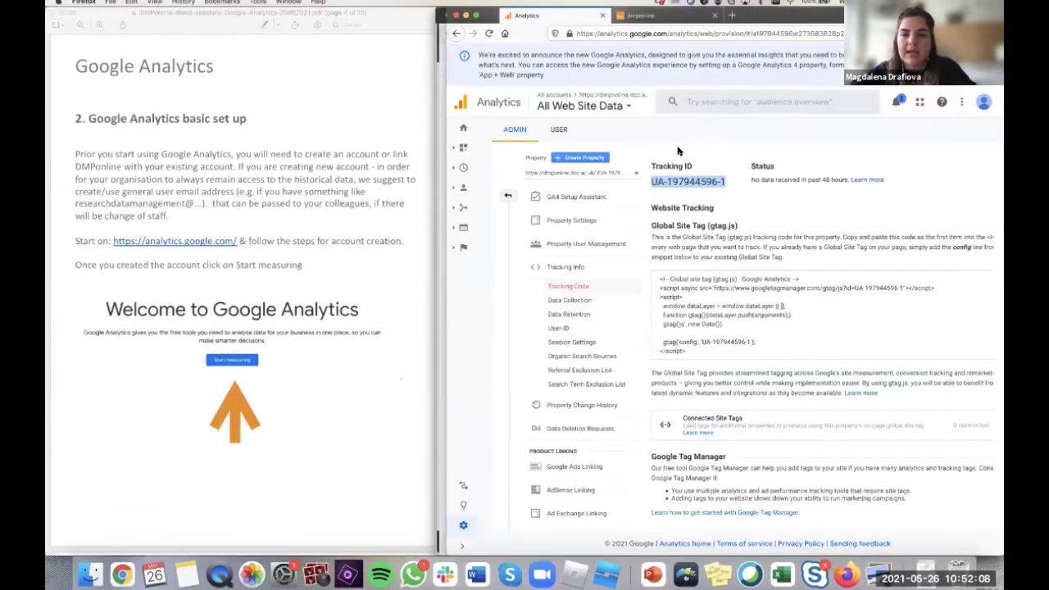
{"action": "double_click", "coordinate": [693, 176]}
{"action": "left_click_drag", "start_coordinate": [726, 181], "coordinate": [652, 177]}
{"action": "key", "text": "super+c"}
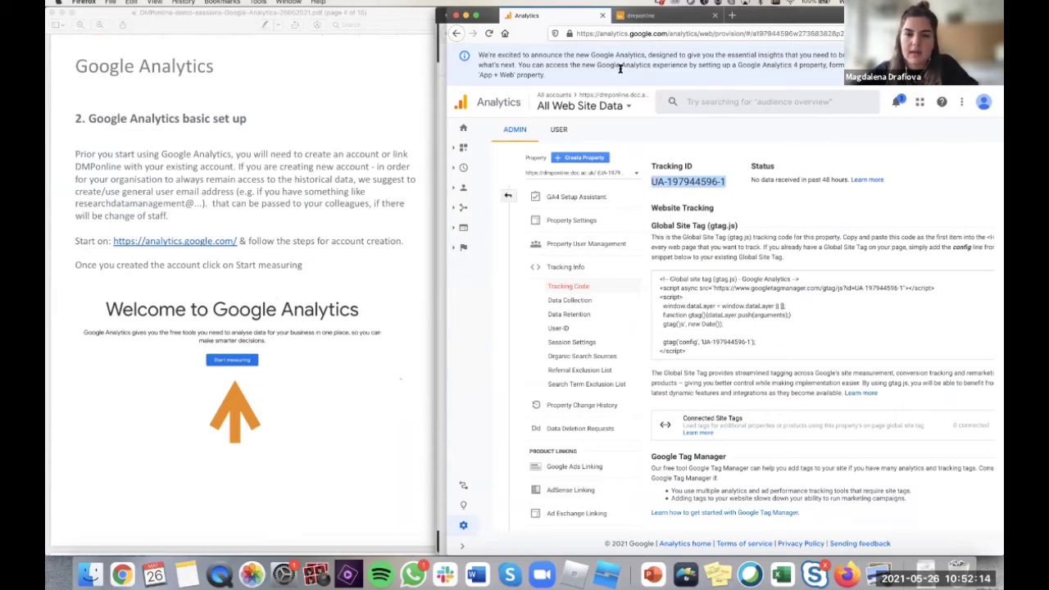
{"action": "key", "text": "ctrl+Up"}
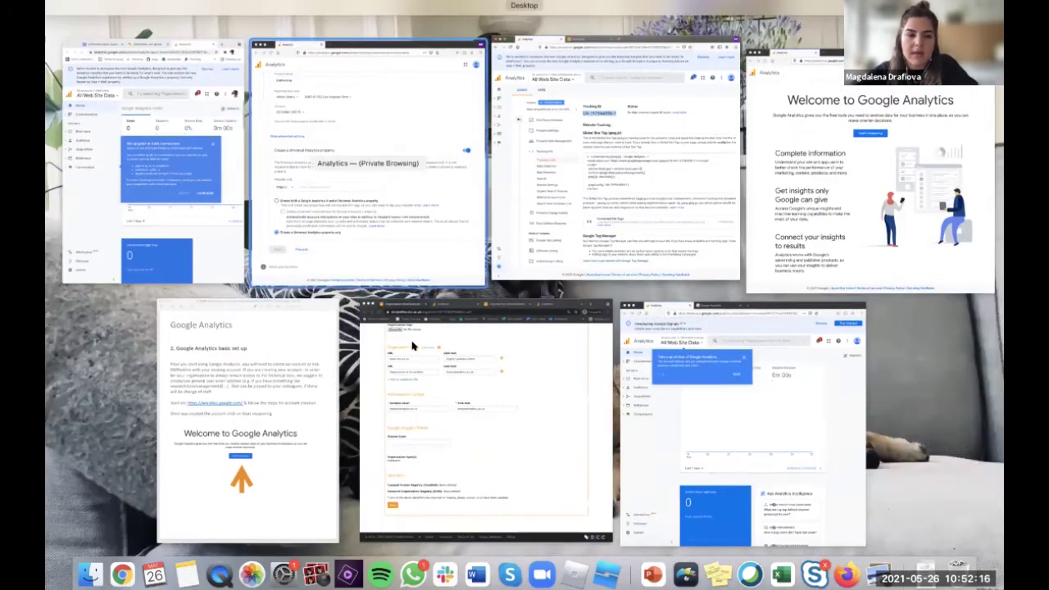
{"action": "left_click", "coordinate": [442, 373]}
{"action": "left_click", "coordinate": [566, 328]}
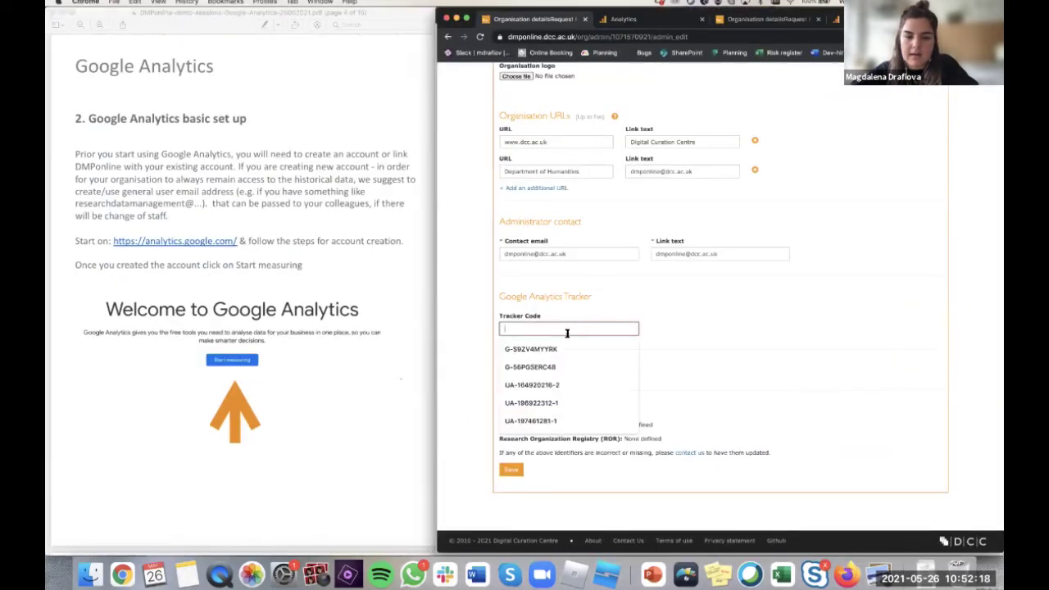
{"action": "key", "text": "super+v"}
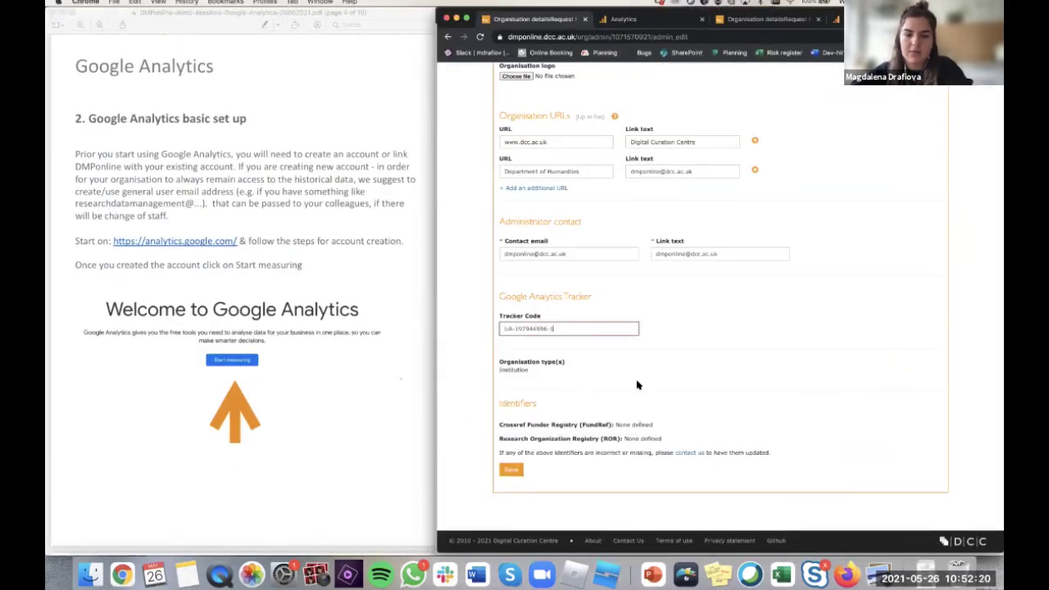
{"action": "left_click", "coordinate": [512, 472]}
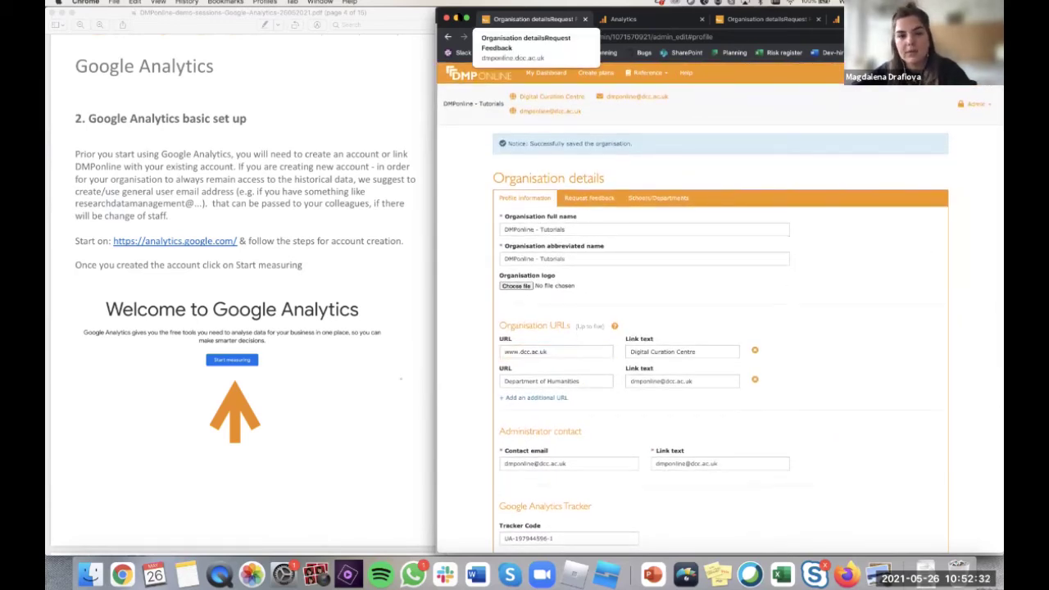
{"action": "key", "text": "ctrl+Right"}
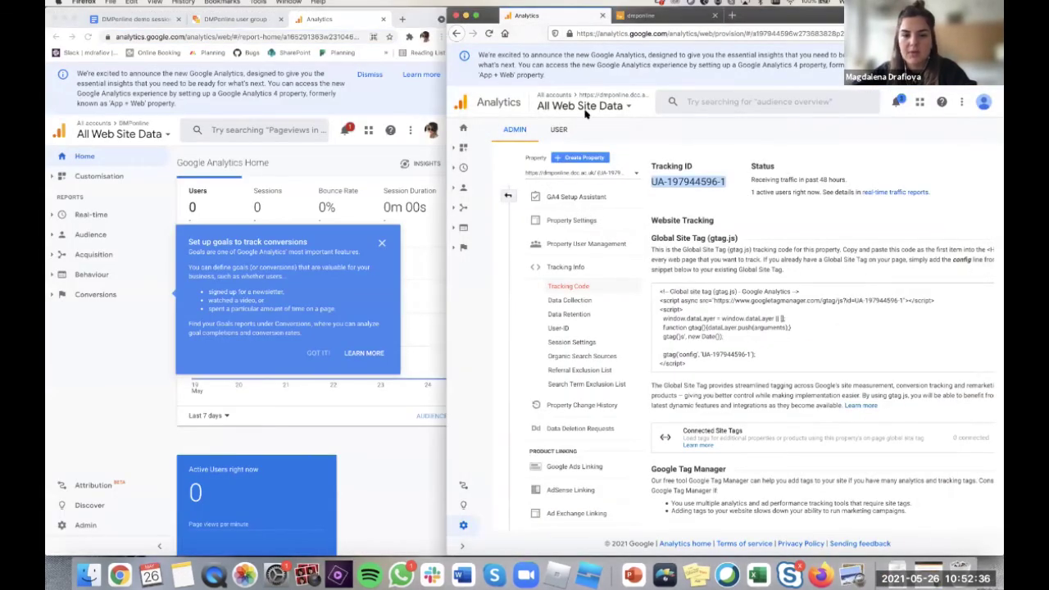
- Open the Real-time Overview report from the expanded left navigation
{"action": "left_click", "coordinate": [464, 188]}
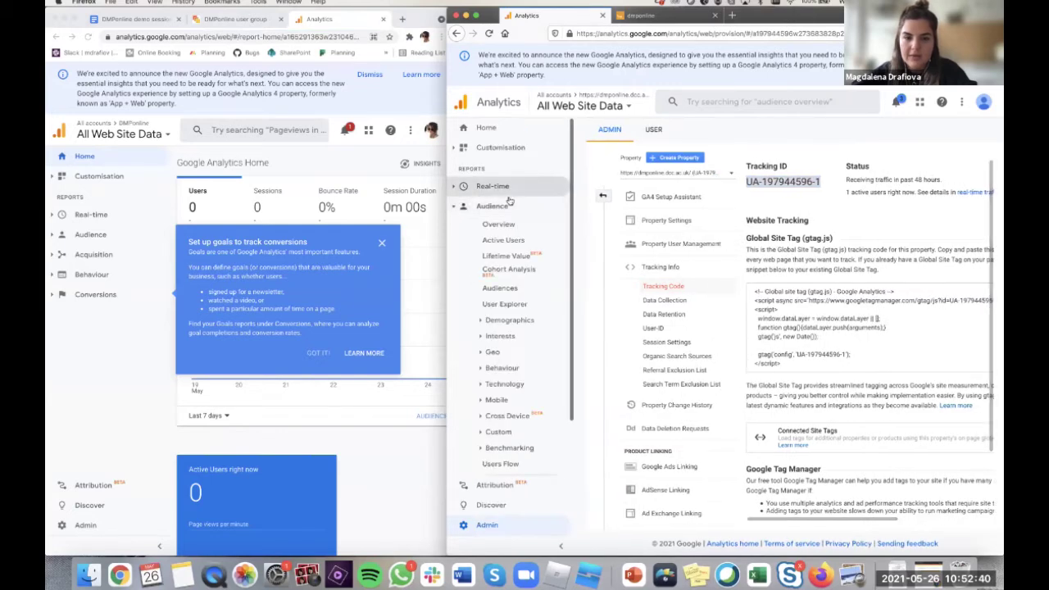
{"action": "left_click", "coordinate": [508, 187]}
{"action": "left_click", "coordinate": [513, 185]}
{"action": "left_click", "coordinate": [514, 186]}
{"action": "left_click", "coordinate": [541, 201]}
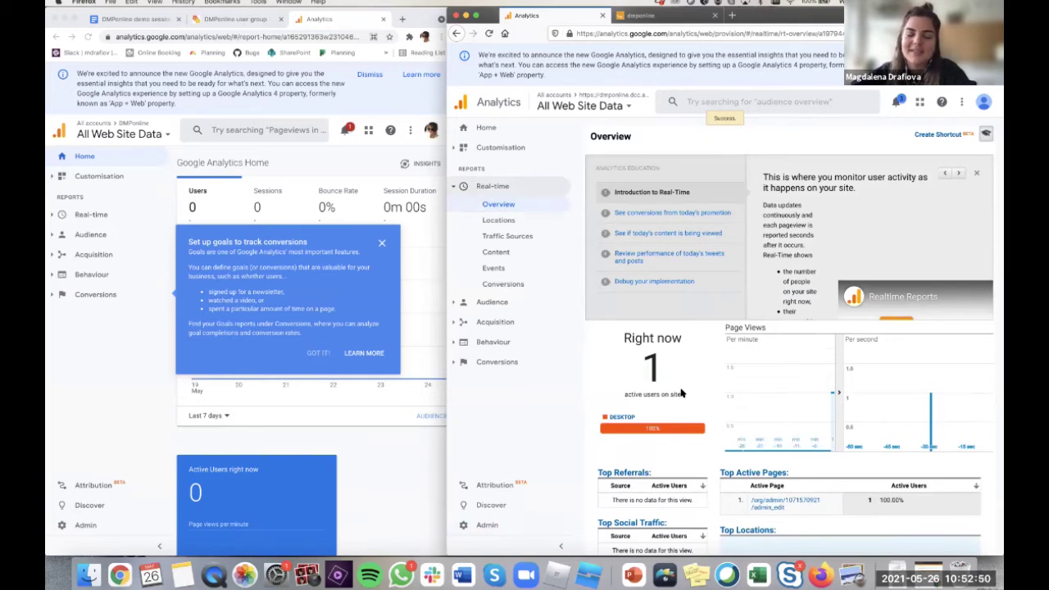
- Confirm 1 active user and check its Glasgow location on the Top Locations map
{"action": "scroll", "coordinate": [681, 393], "scroll_direction": "down", "scroll_amount": 2}
{"action": "double_click", "coordinate": [655, 334]}
{"action": "scroll", "coordinate": [606, 319], "scroll_direction": "down", "scroll_amount": 3}
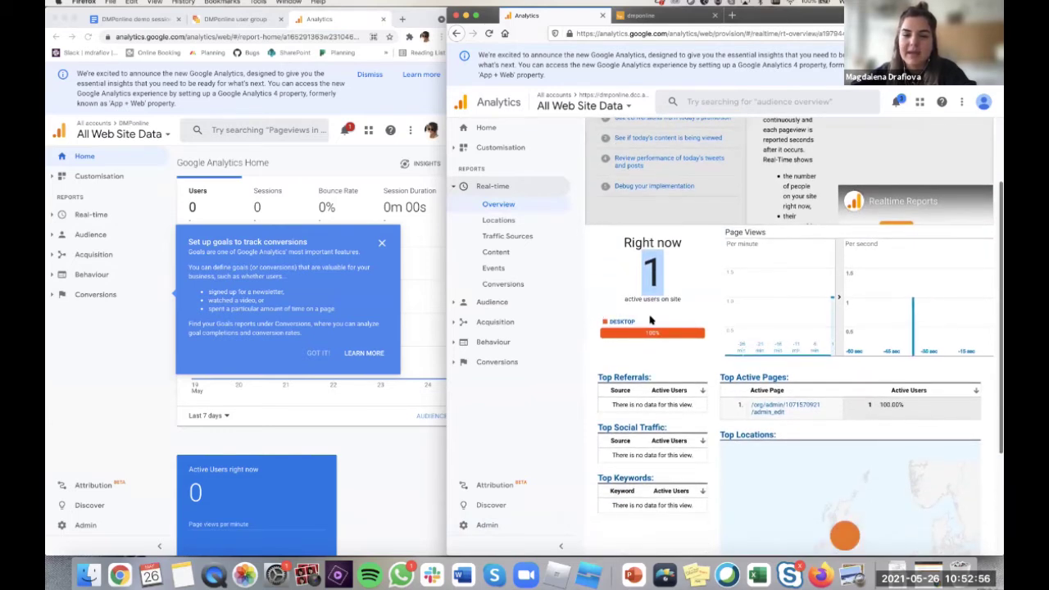
{"action": "scroll", "coordinate": [650, 319], "scroll_direction": "down", "scroll_amount": 1}
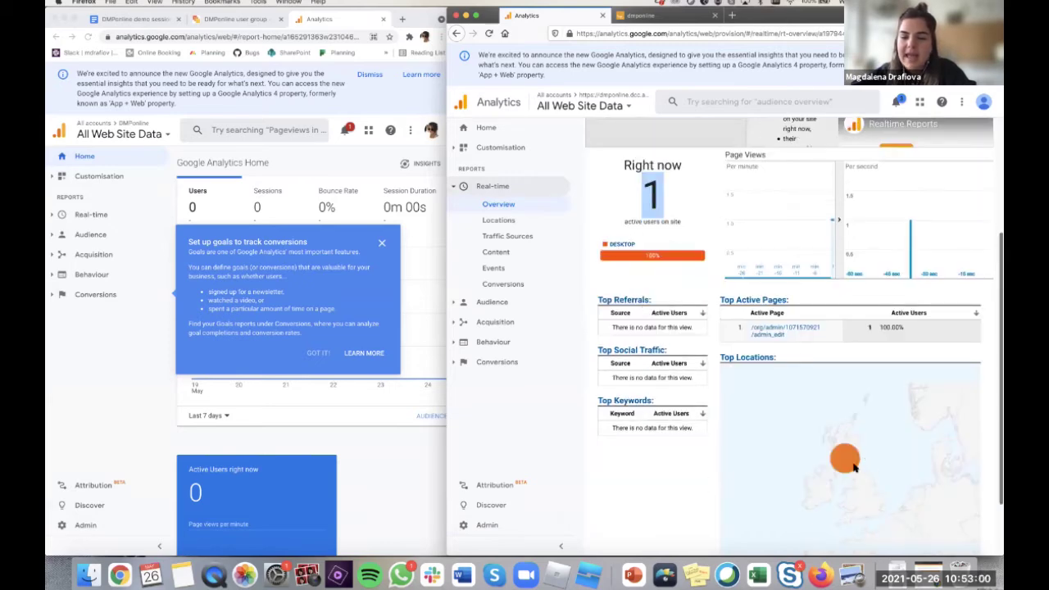
{"action": "mouse_move", "coordinate": [855, 464]}
{"action": "scroll", "coordinate": [855, 463], "scroll_direction": "up", "scroll_amount": 5}
{"action": "scroll", "coordinate": [855, 463], "scroll_direction": "up", "scroll_amount": 3}
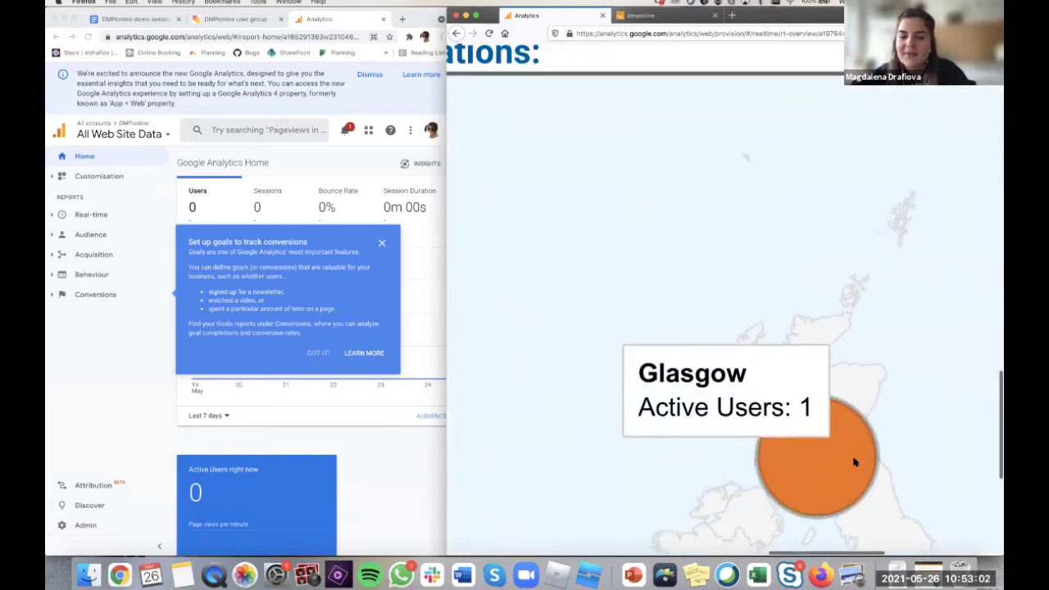
{"action": "scroll", "coordinate": [855, 463], "scroll_direction": "down", "scroll_amount": 8}
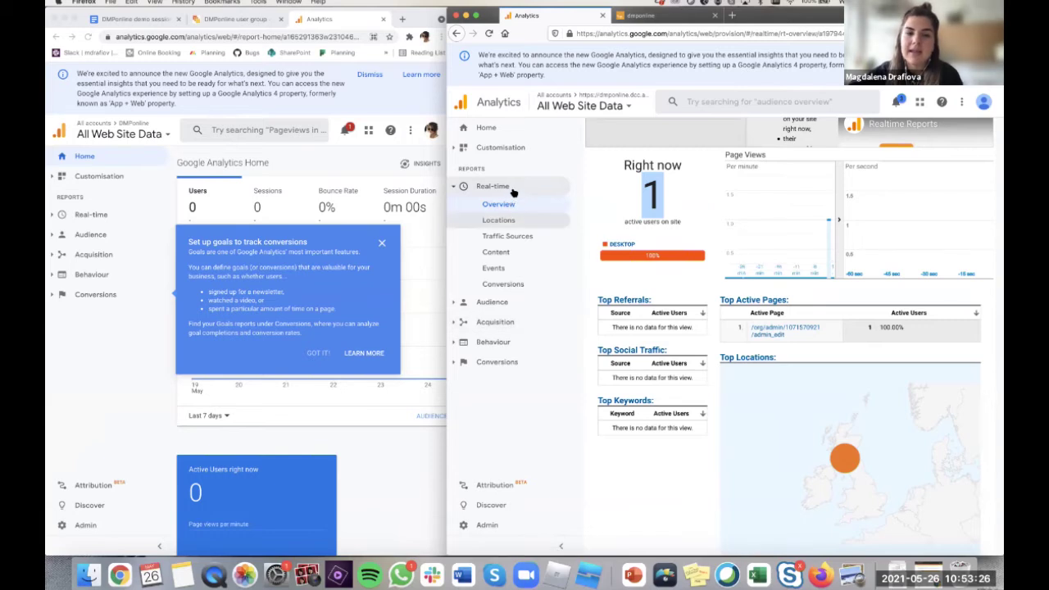
{"action": "left_click", "coordinate": [492, 301]}
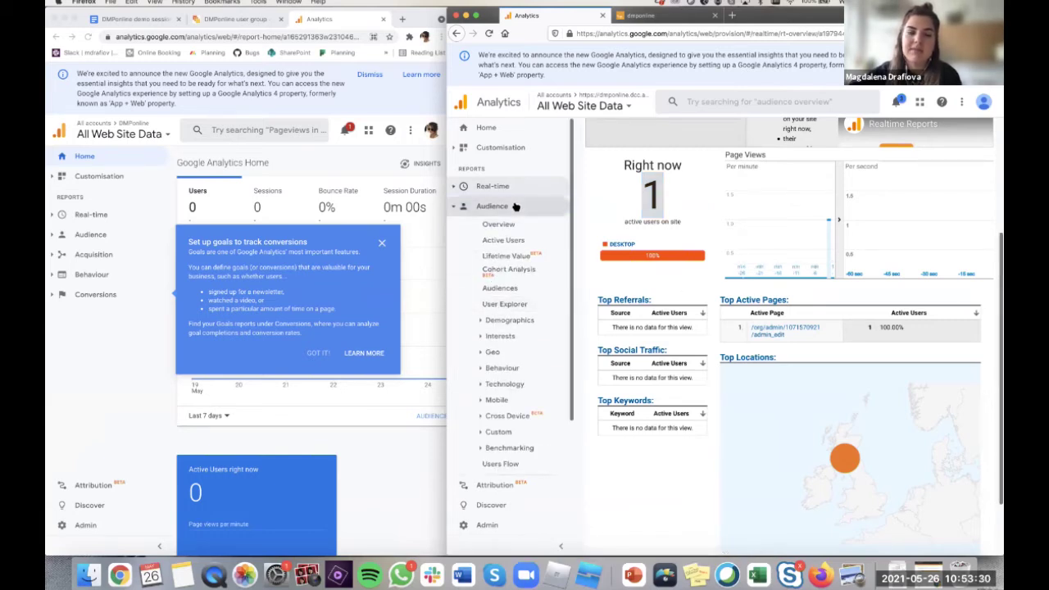
{"action": "scroll", "coordinate": [518, 206], "scroll_direction": "down", "scroll_amount": 3}
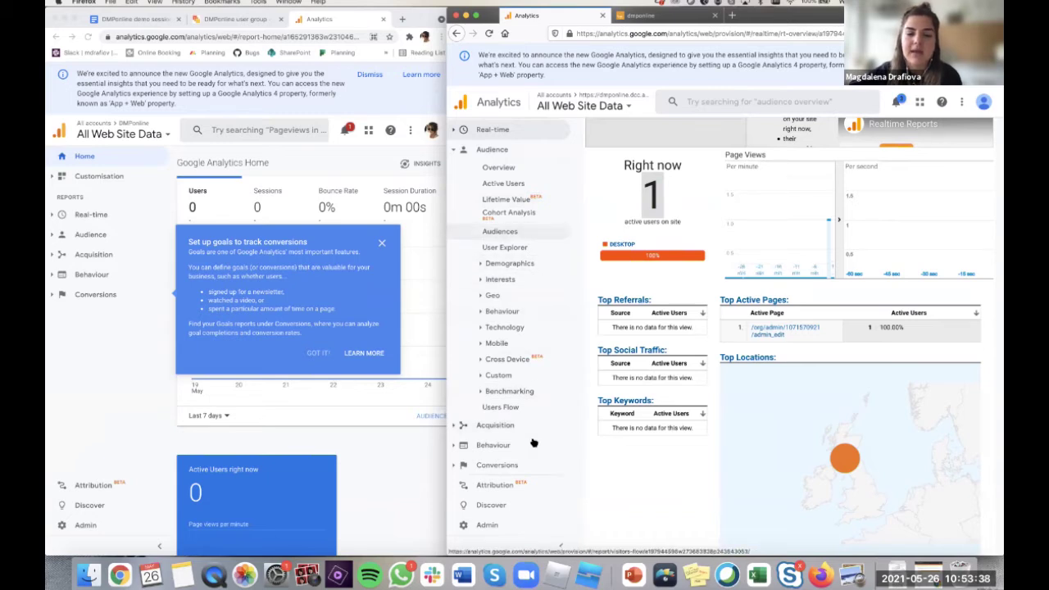
{"action": "left_click", "coordinate": [494, 445]}
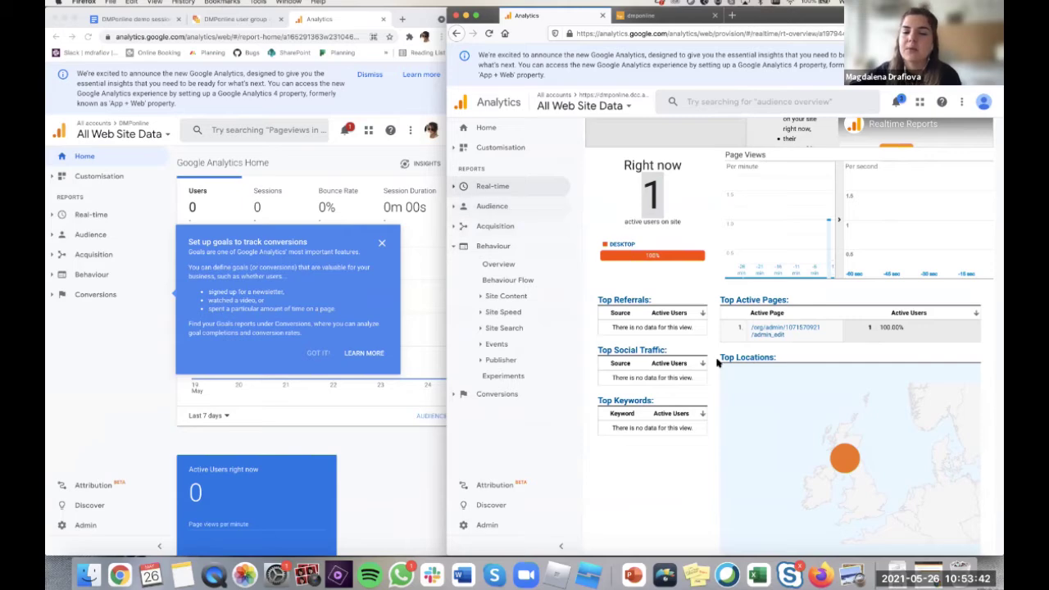
{"action": "scroll", "coordinate": [717, 363], "scroll_direction": "down", "scroll_amount": 2}
{"action": "scroll", "coordinate": [717, 363], "scroll_direction": "up", "scroll_amount": 4}
{"action": "scroll", "coordinate": [717, 363], "scroll_direction": "up", "scroll_amount": 3}
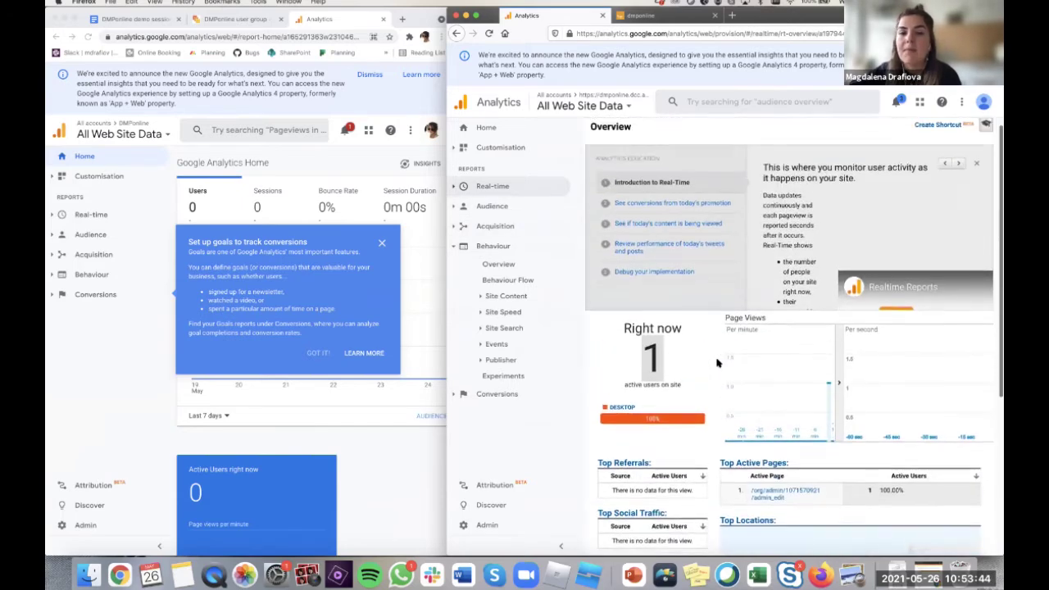
{"action": "scroll", "coordinate": [717, 363], "scroll_direction": "up", "scroll_amount": 1}
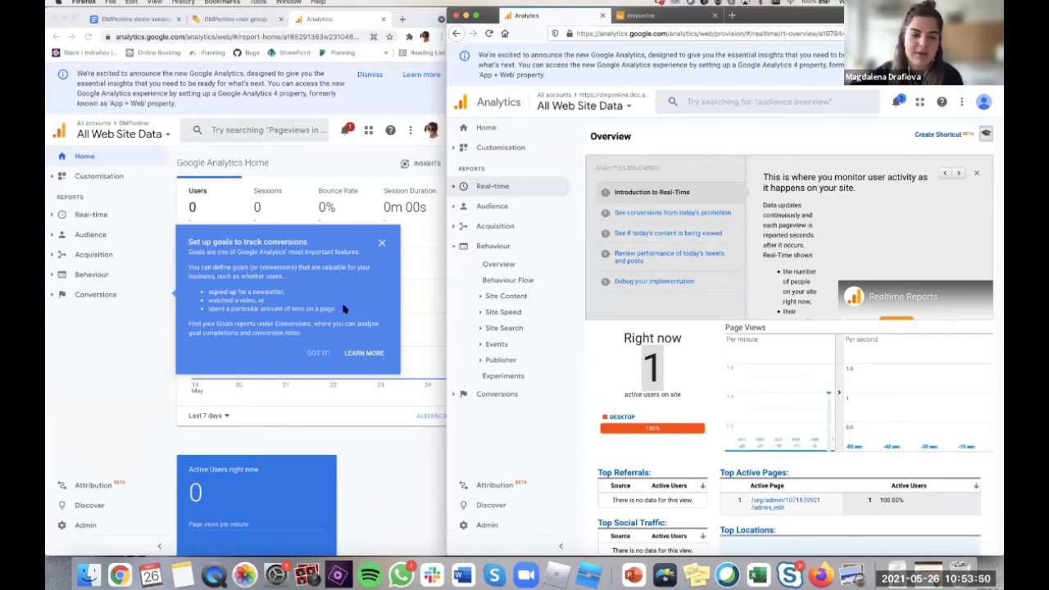
- Switch to the Preview PDF guide and scroll to page 13, 'For more information visit'
{"action": "key", "text": "ctrl+Up"}
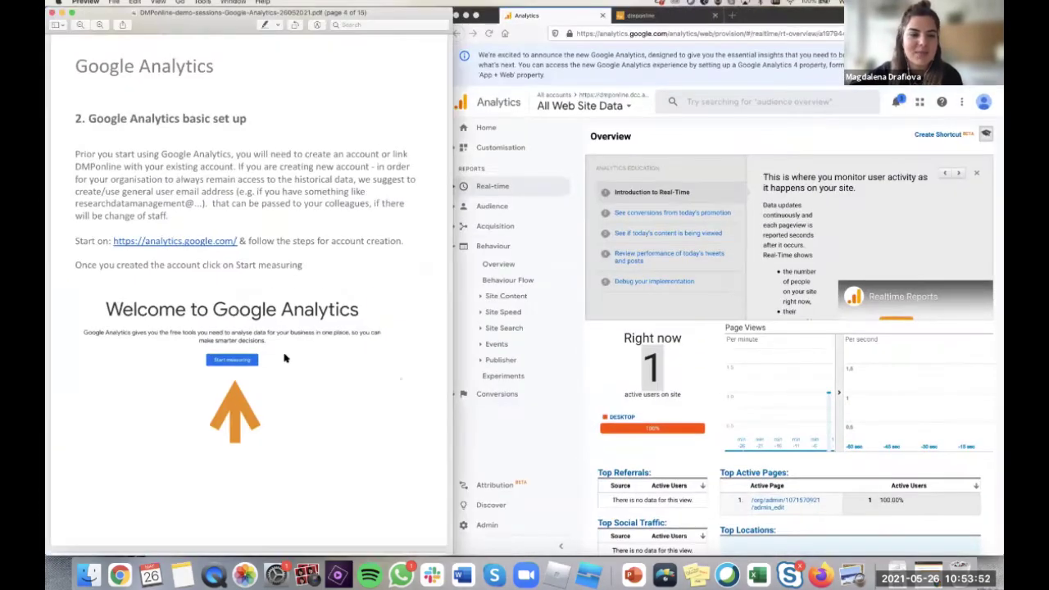
{"action": "scroll", "coordinate": [284, 358], "scroll_direction": "down", "scroll_amount": 15}
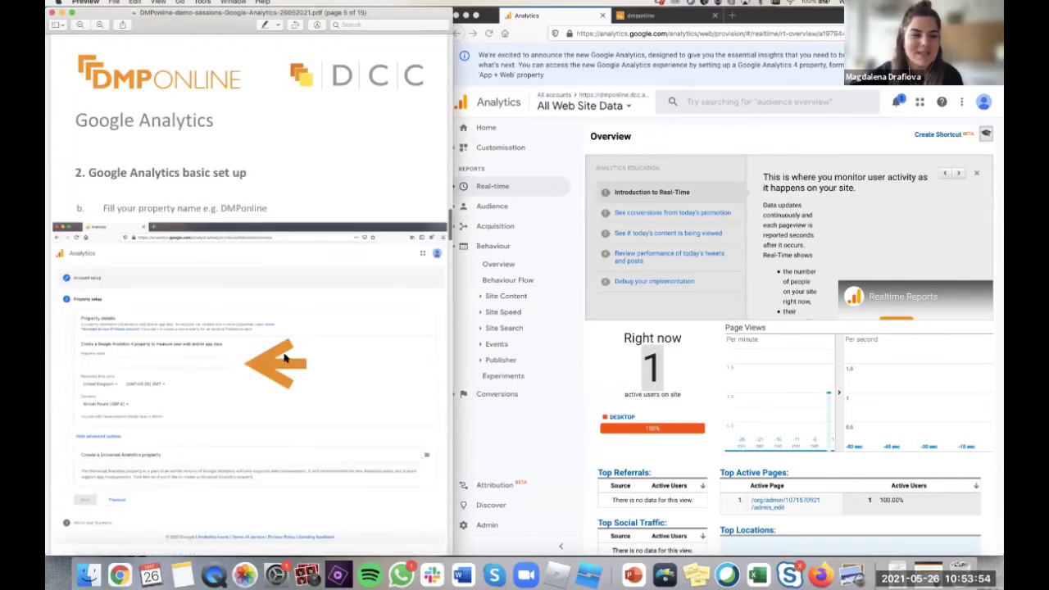
{"action": "scroll", "coordinate": [284, 358], "scroll_direction": "down", "scroll_amount": 5}
{"action": "scroll", "coordinate": [285, 358], "scroll_direction": "down", "scroll_amount": 10}
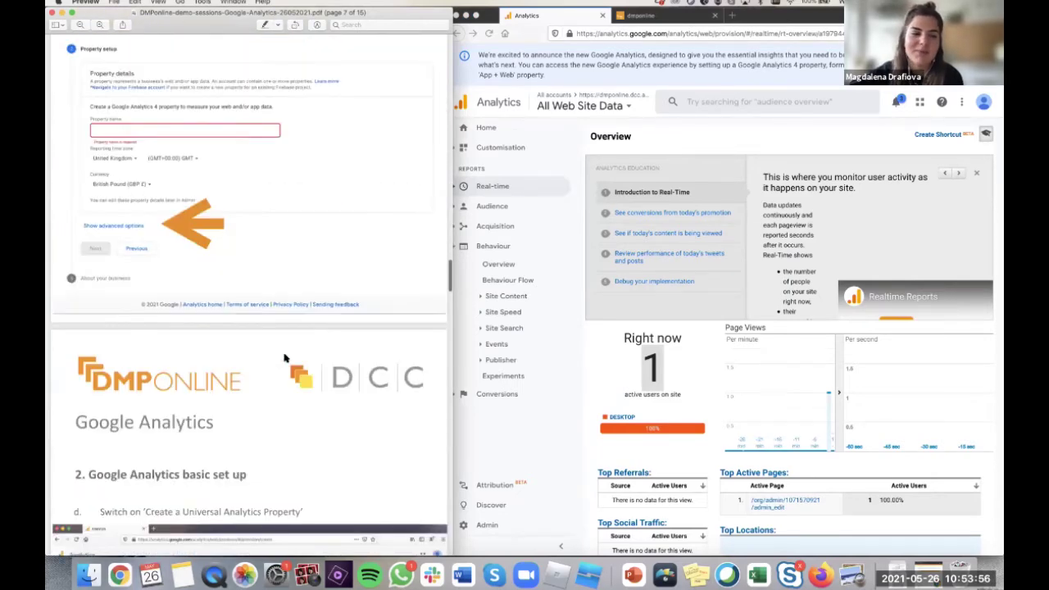
{"action": "scroll", "coordinate": [284, 358], "scroll_direction": "down", "scroll_amount": 20}
{"action": "scroll", "coordinate": [284, 358], "scroll_direction": "up", "scroll_amount": 5}
{"action": "scroll", "coordinate": [121, 309], "scroll_direction": "down", "scroll_amount": 5}
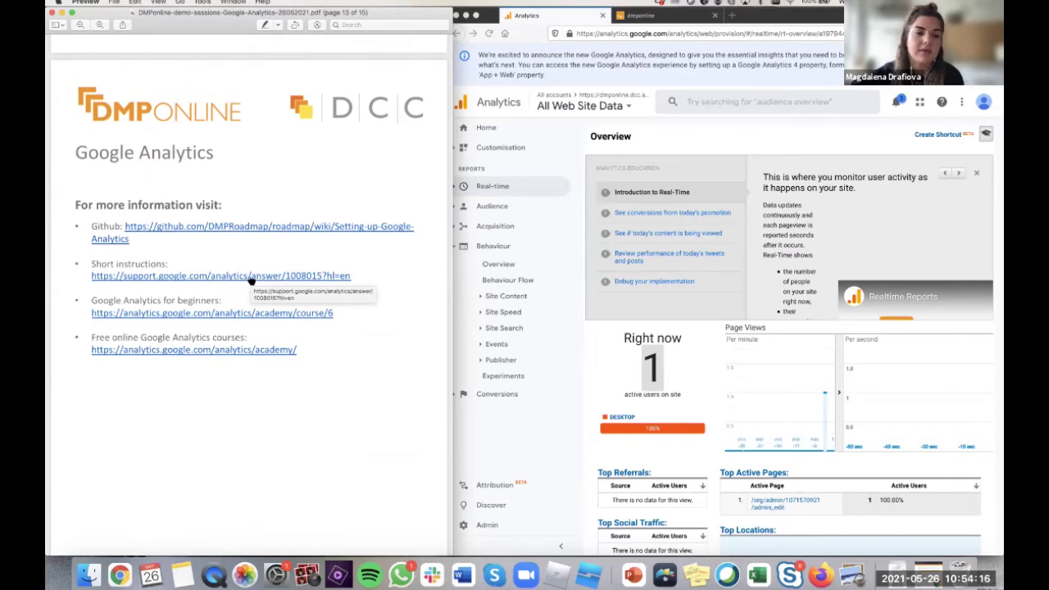
{"action": "scroll", "coordinate": [251, 280], "scroll_direction": "down", "scroll_amount": 1}
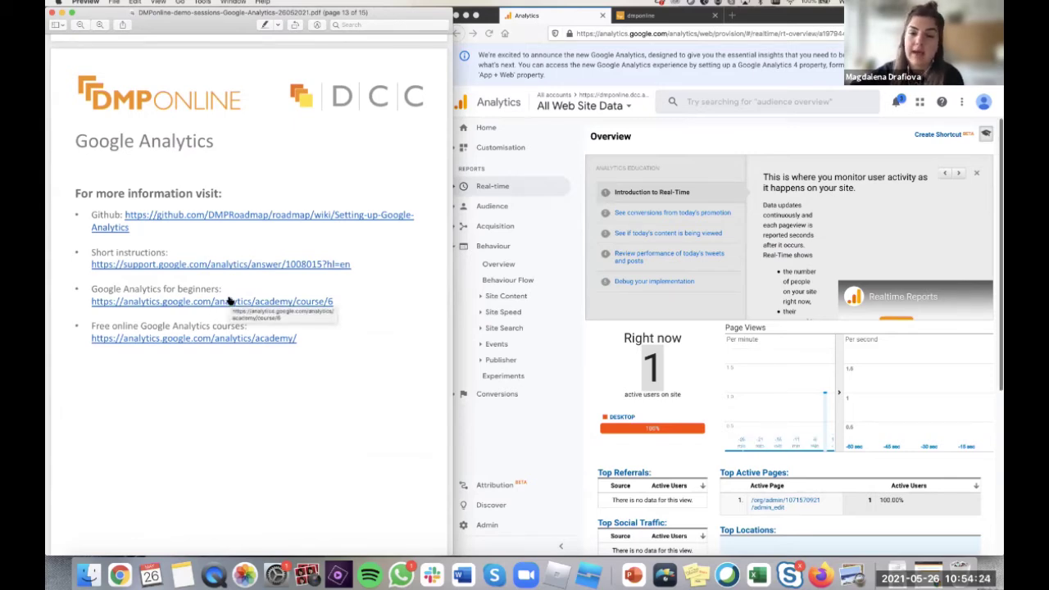
{"action": "scroll", "coordinate": [220, 352], "scroll_direction": "down", "scroll_amount": 2}
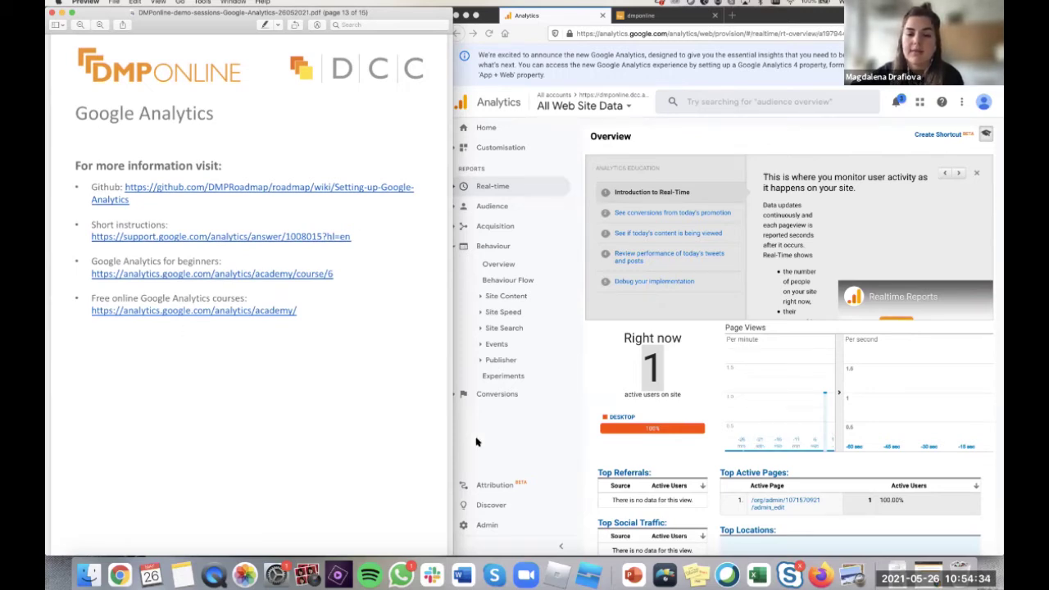
{"action": "scroll", "coordinate": [349, 469], "scroll_direction": "down", "scroll_amount": 2}
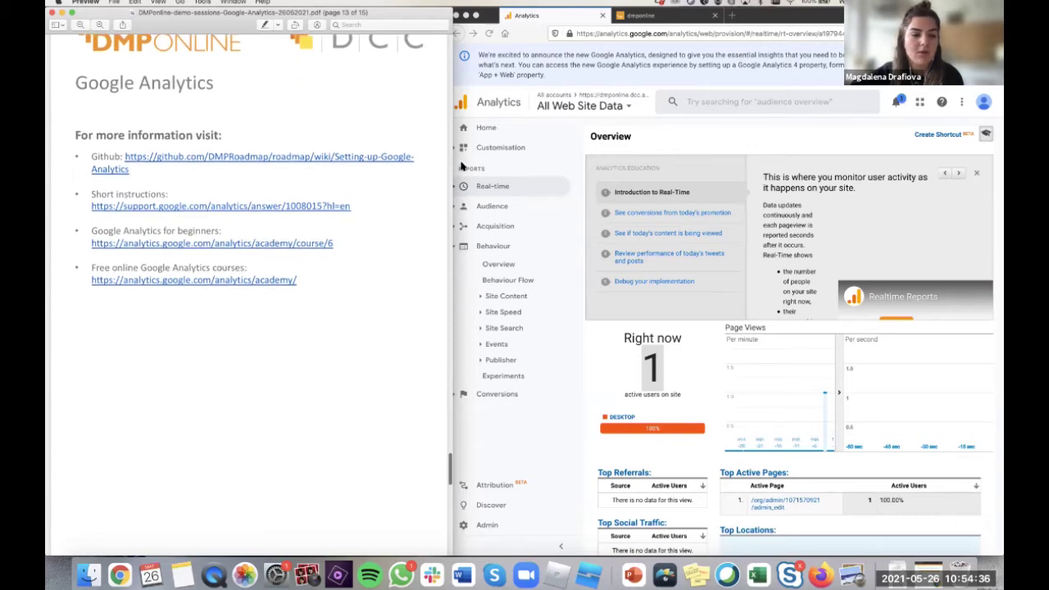